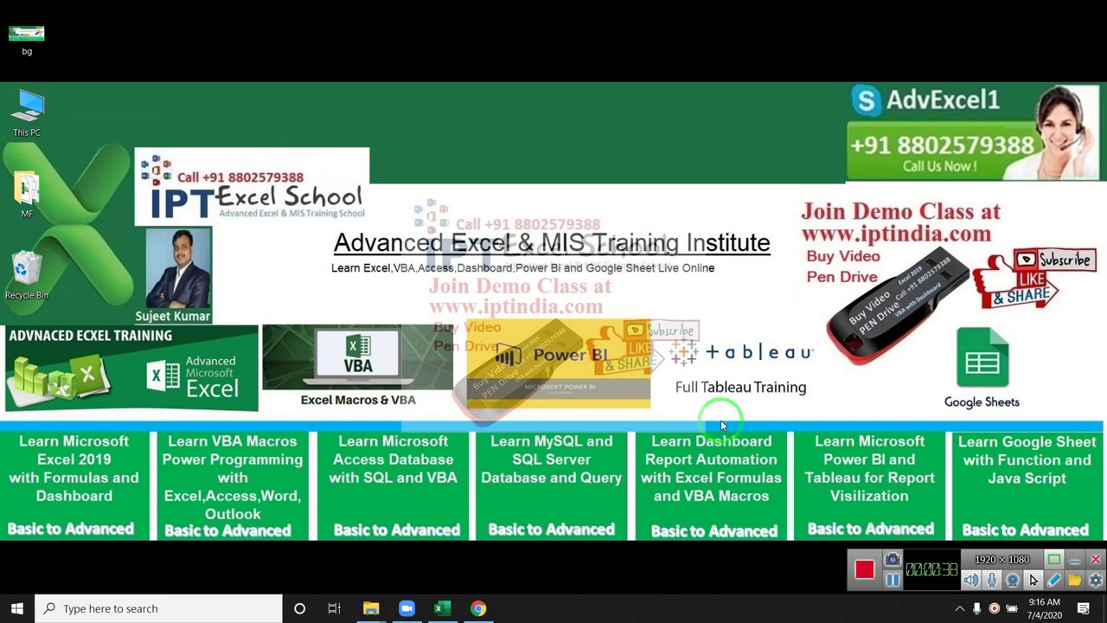
Step: Bring up the Excel workbook showing the Array Formulas in Hindi sheet
left_click(450, 605)
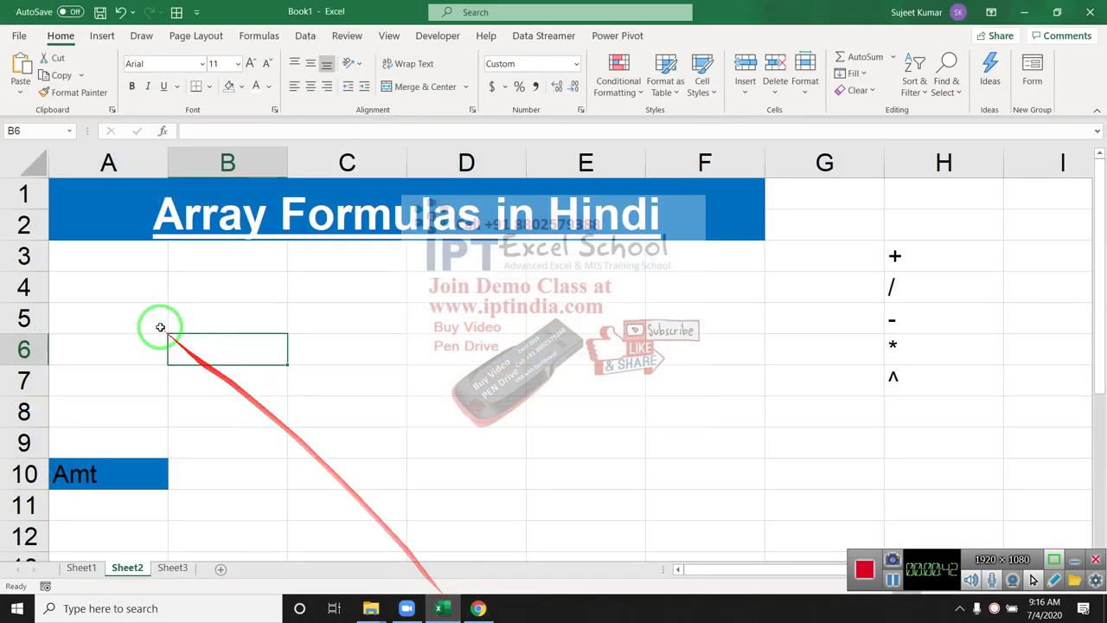
left_click(134, 264)
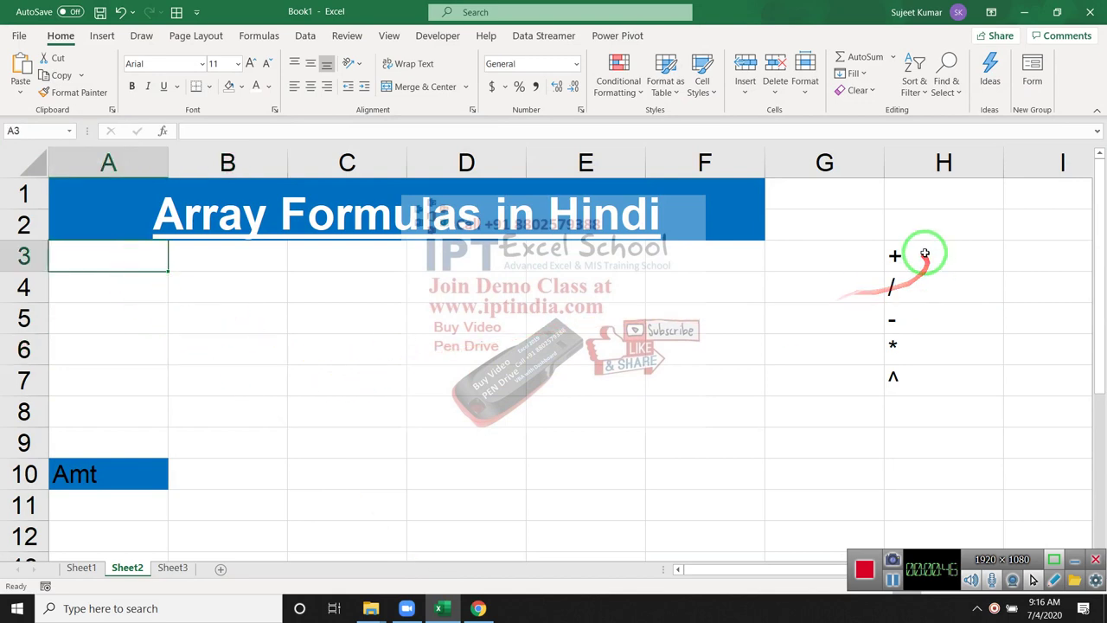
left_click_drag(917, 255, 899, 374)
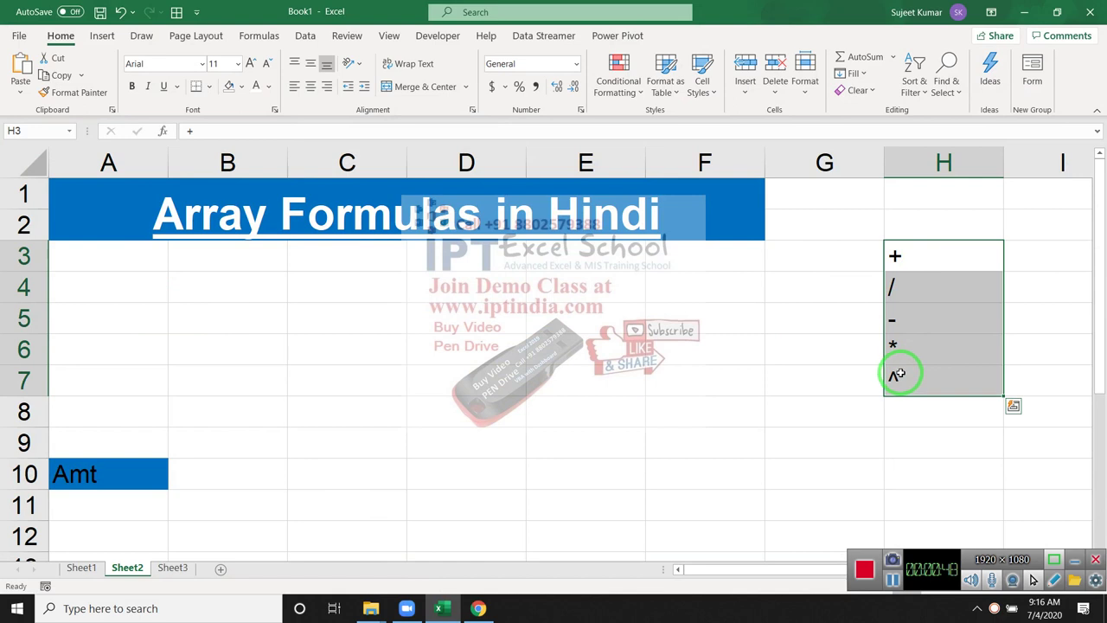
Step: Enter 85, 68, 52, 96 and 74 across cells A4 to E4
left_click(67, 288)
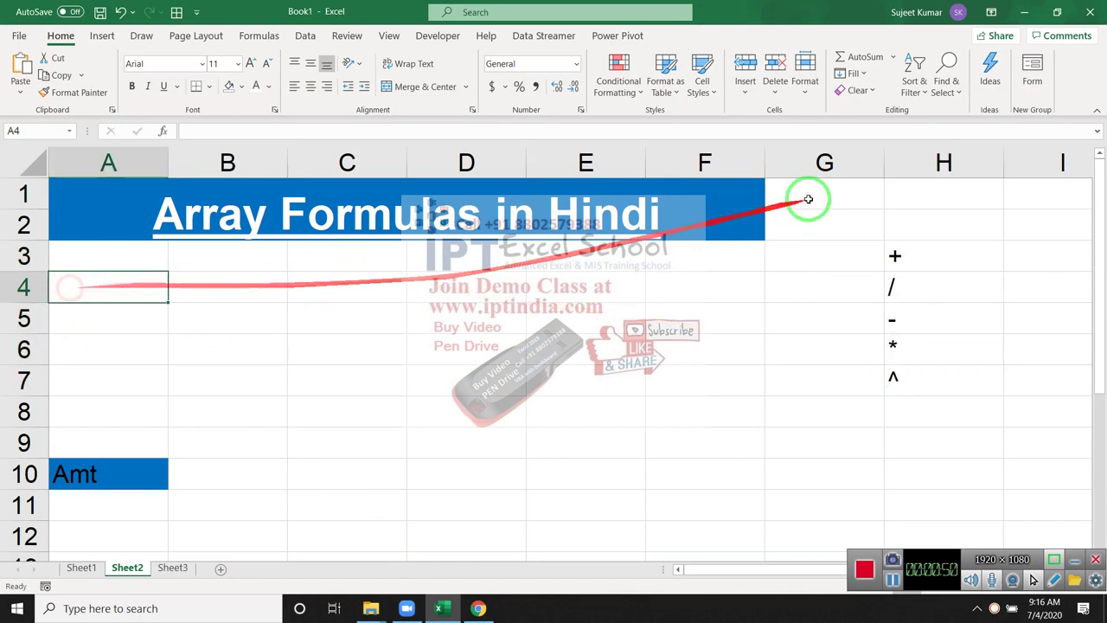
type("8")
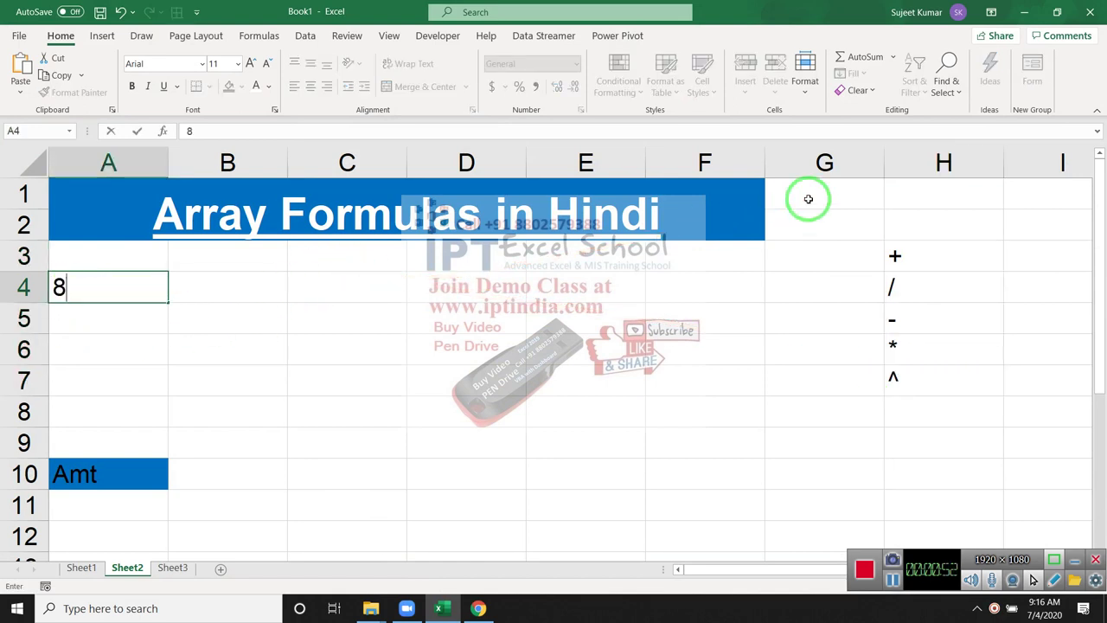
type("5")
key("Tab")
type("68")
key("Tab")
type("5")
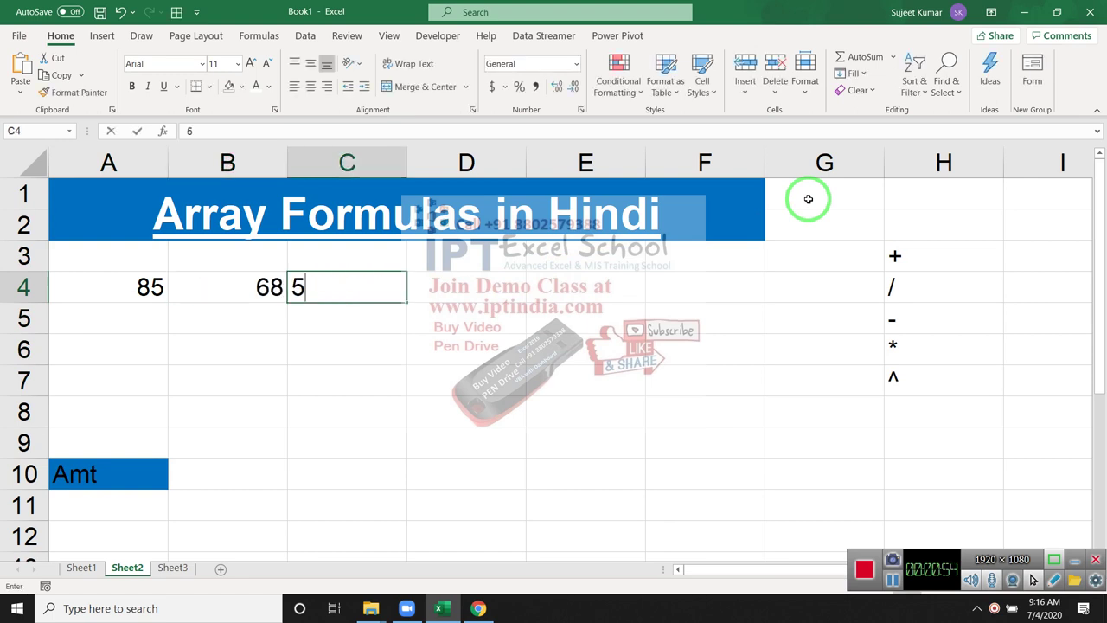
type("2")
key("Tab")
type("96")
key("Tab")
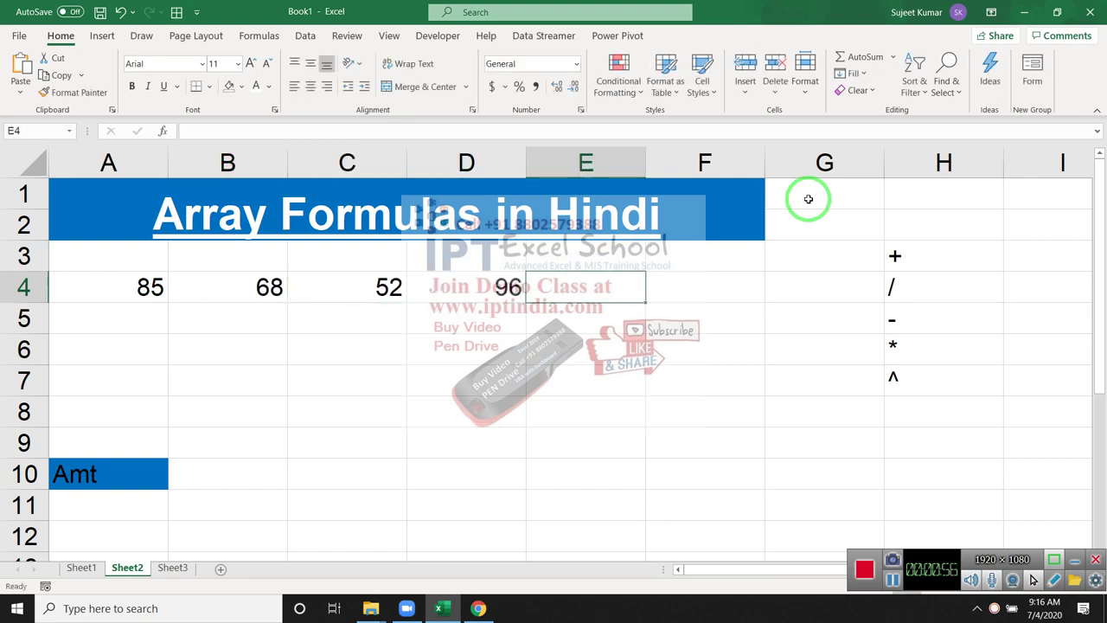
type("74")
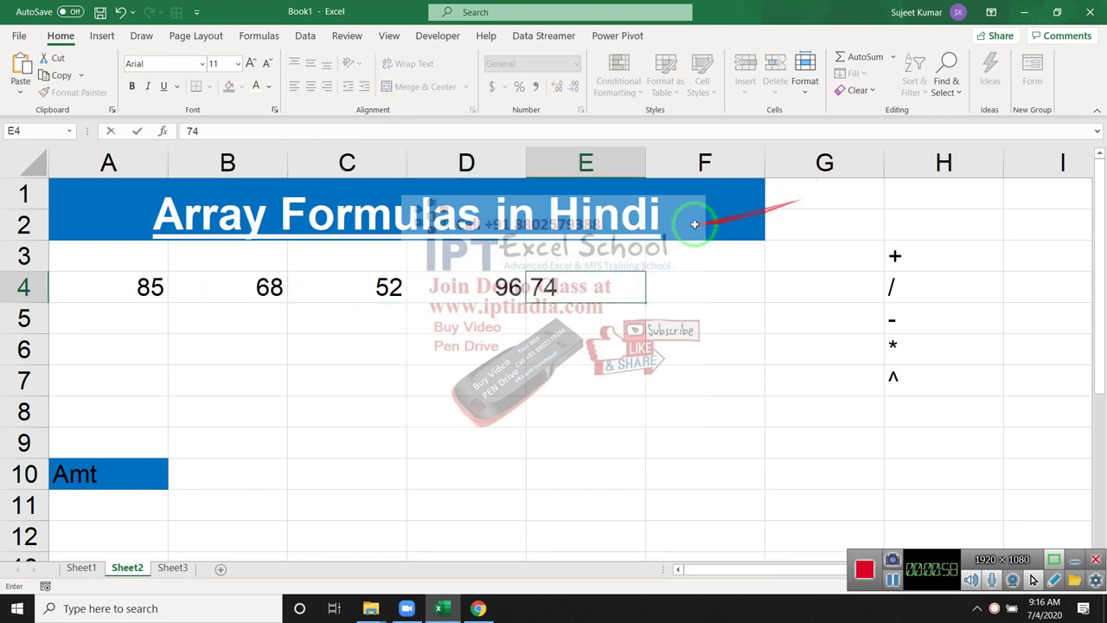
left_click_drag(558, 276, 135, 368)
left_click(132, 372)
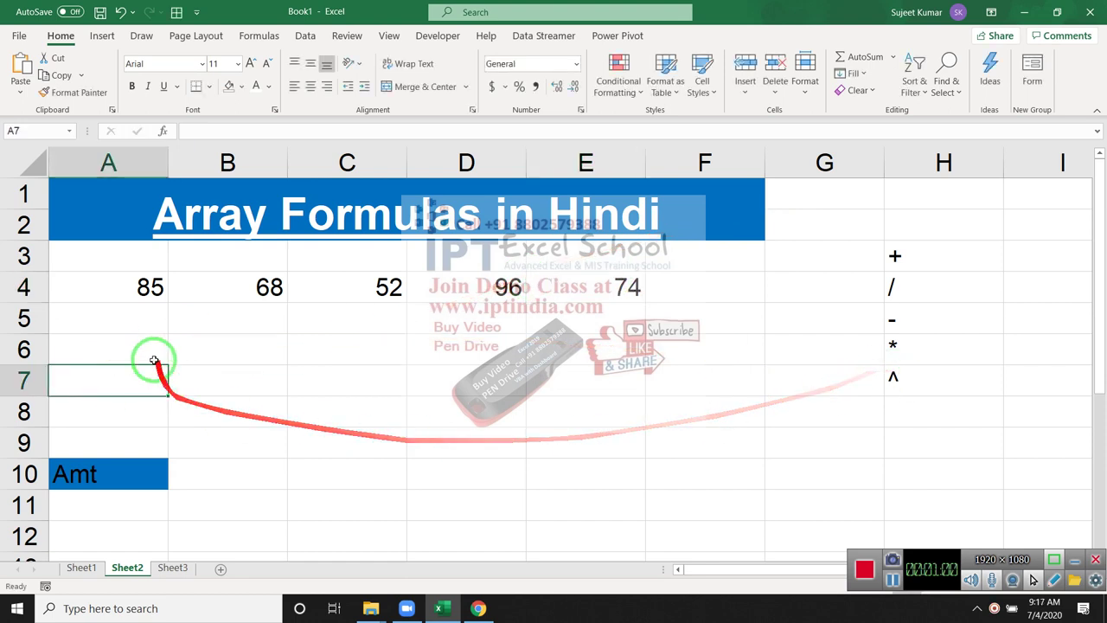
Step: Fill A5:E5 with =A4*3 to triple the row 4 values
left_click(80, 321)
left_click_drag(81, 321, 966, 345)
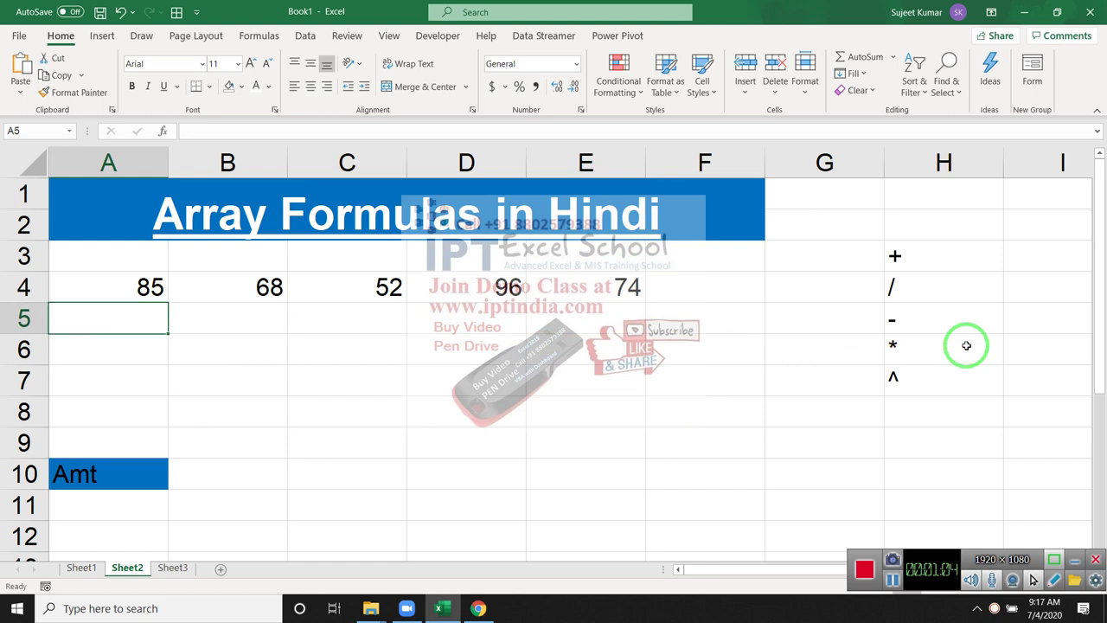
type("=")
key("Up")
type("*")
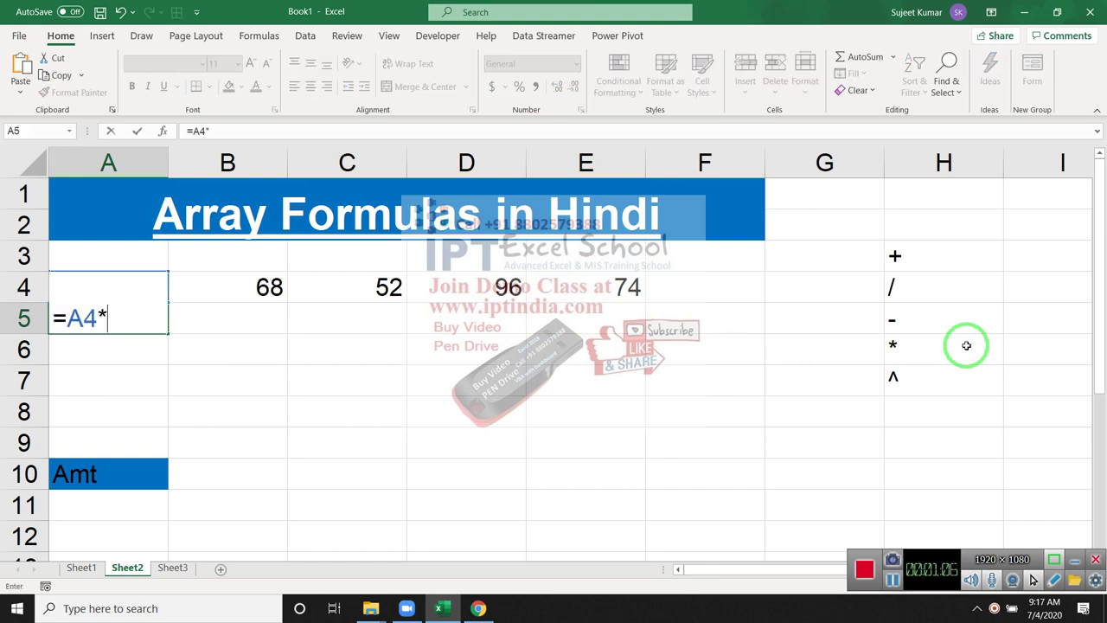
type("3")
key("Return")
key("Up")
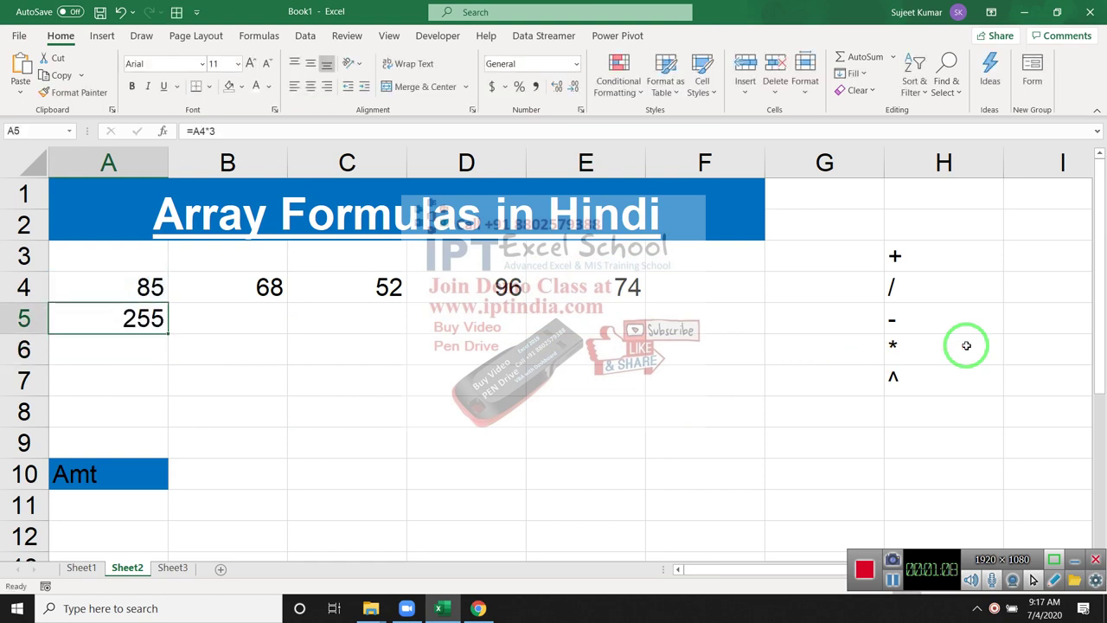
key("shift+Right")
key("shift+Right")
key("shift+Right")
key("shift+Right")
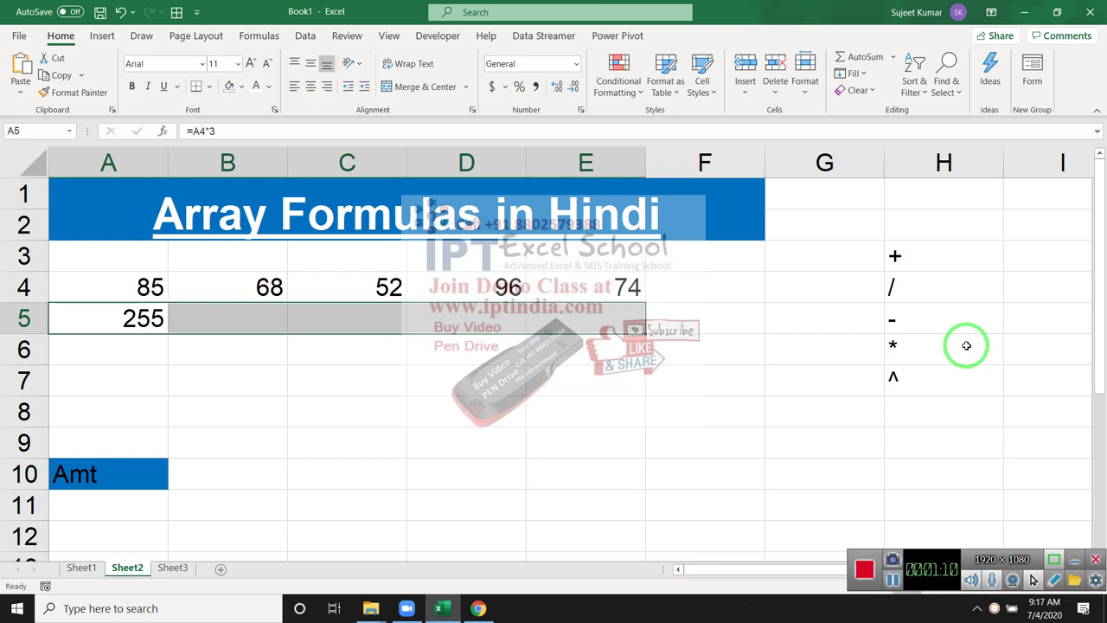
key("ctrl+r")
Step: Fill A6:E6 with =A5*80% to take 80% of row 5
key("Down")
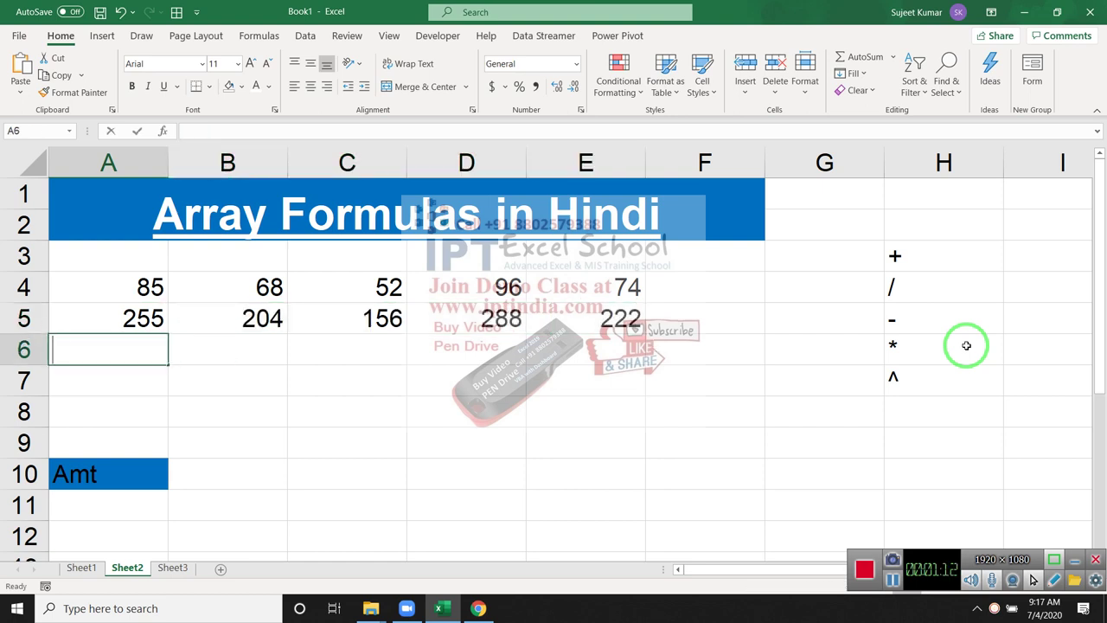
type("=")
key("Up")
type("*")
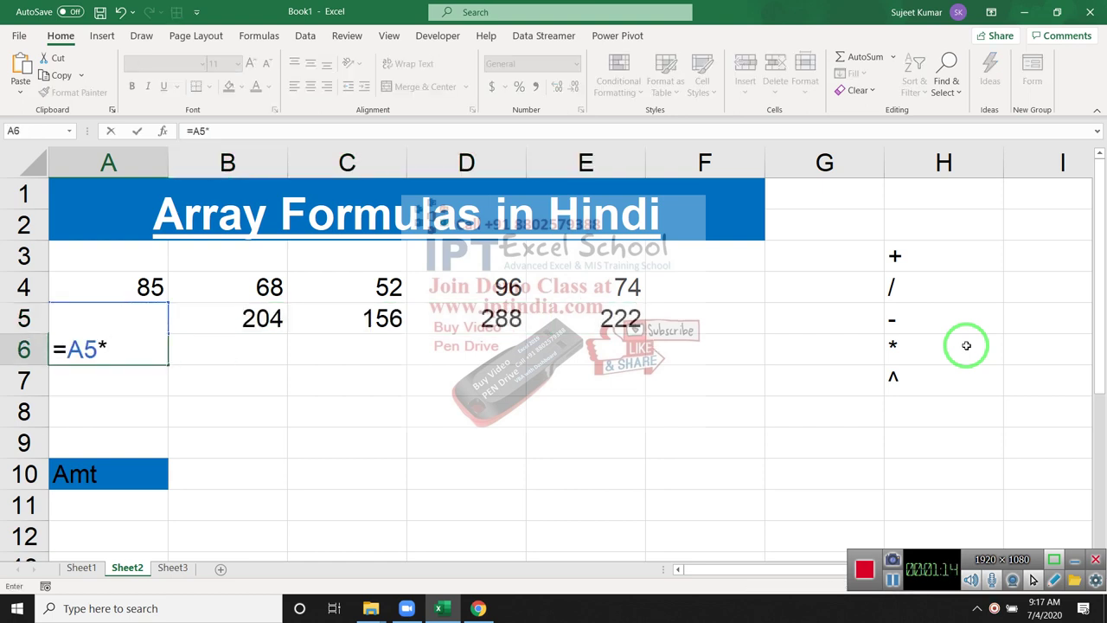
type("82")
key("BackSpace")
type("0")
type("%")
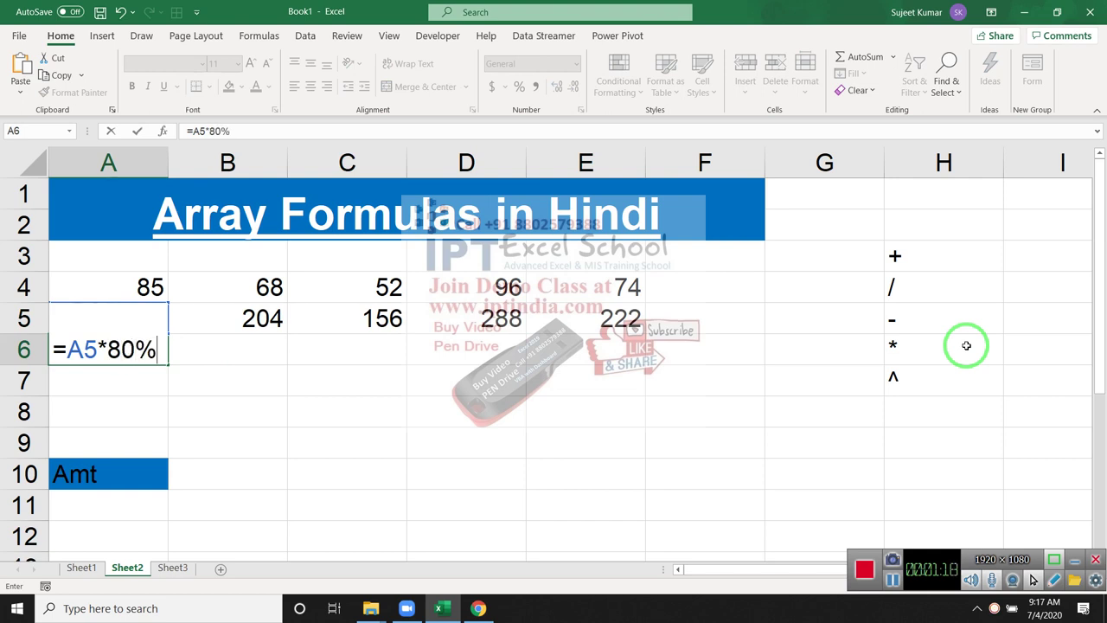
key("Return")
key("Up")
key("shift+Right")
key("shift+Right")
key("shift+Right")
key("shift+Right")
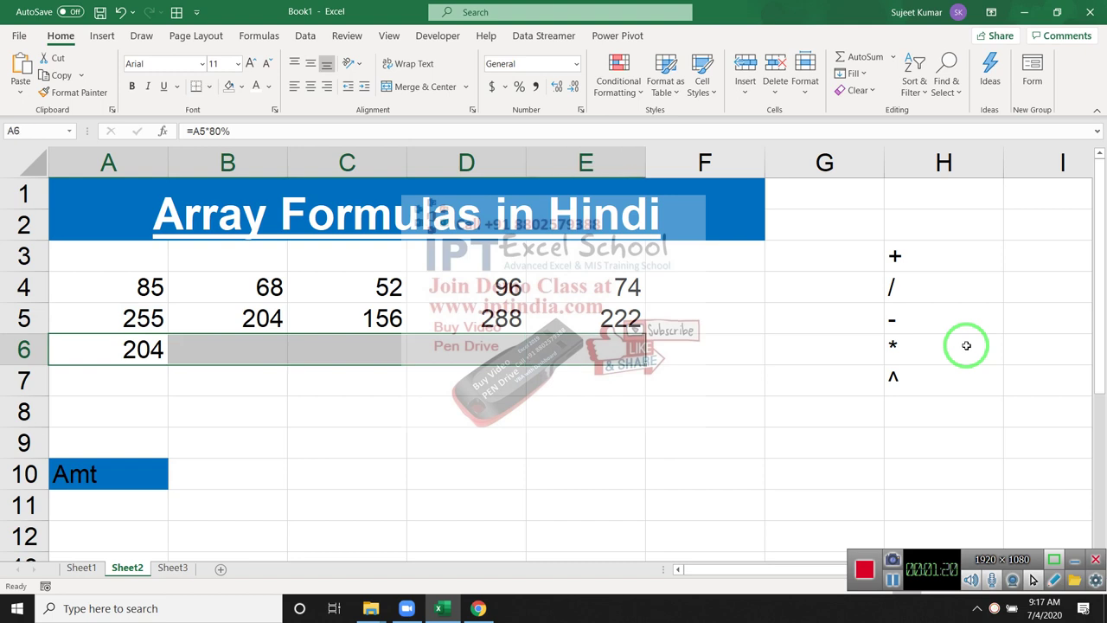
key("ctrl+r")
Step: Fill A7:E7 with =A6/5 to divide row 6 by 5
key("Down")
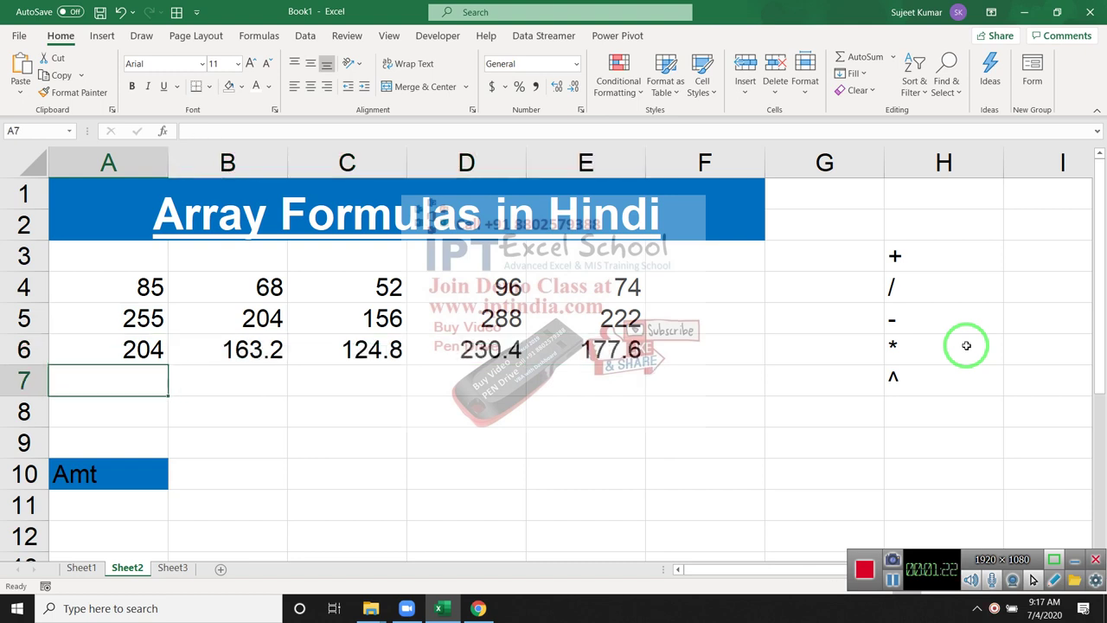
type("=")
key("Up")
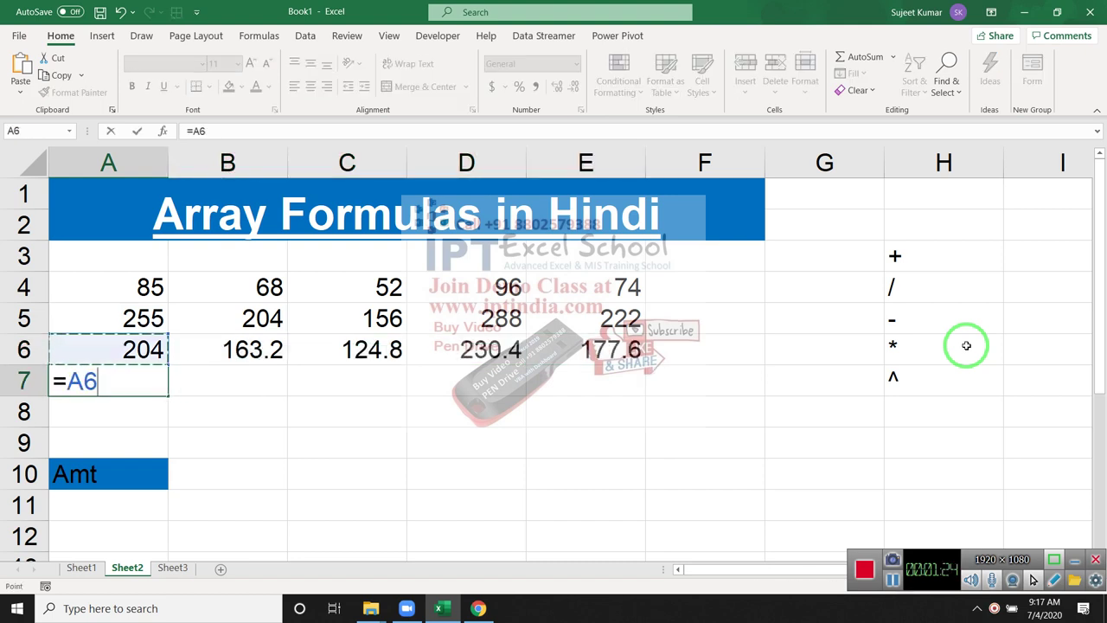
type("/5")
key("ctrl+Return")
key("shift+Right")
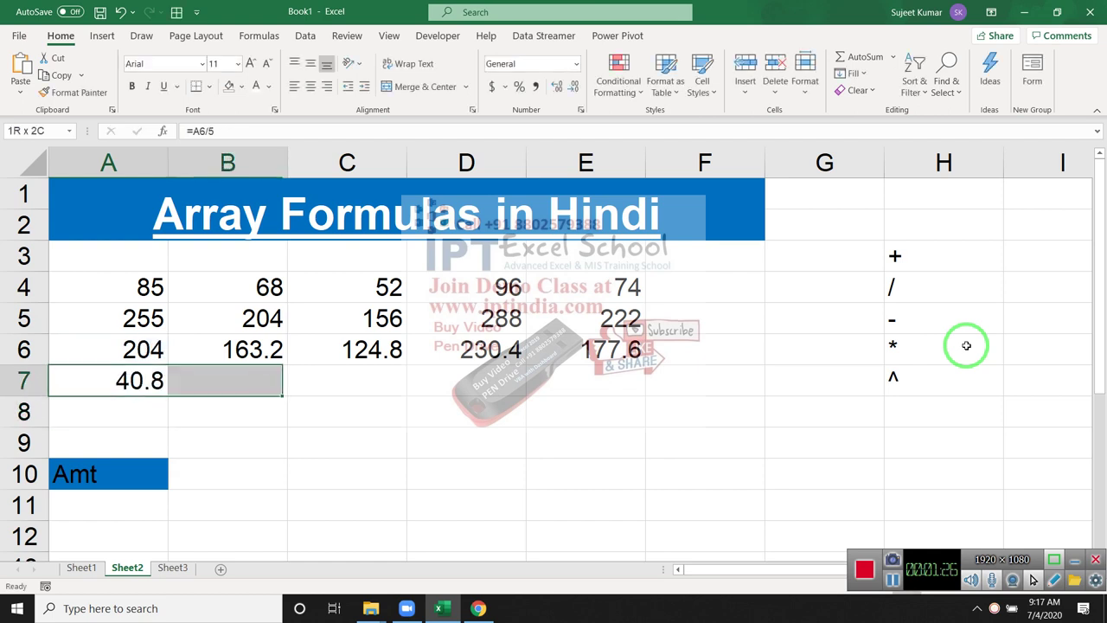
key("shift+Right")
key("shift+Right")
key("shift+Right")
key("ctrl+r")
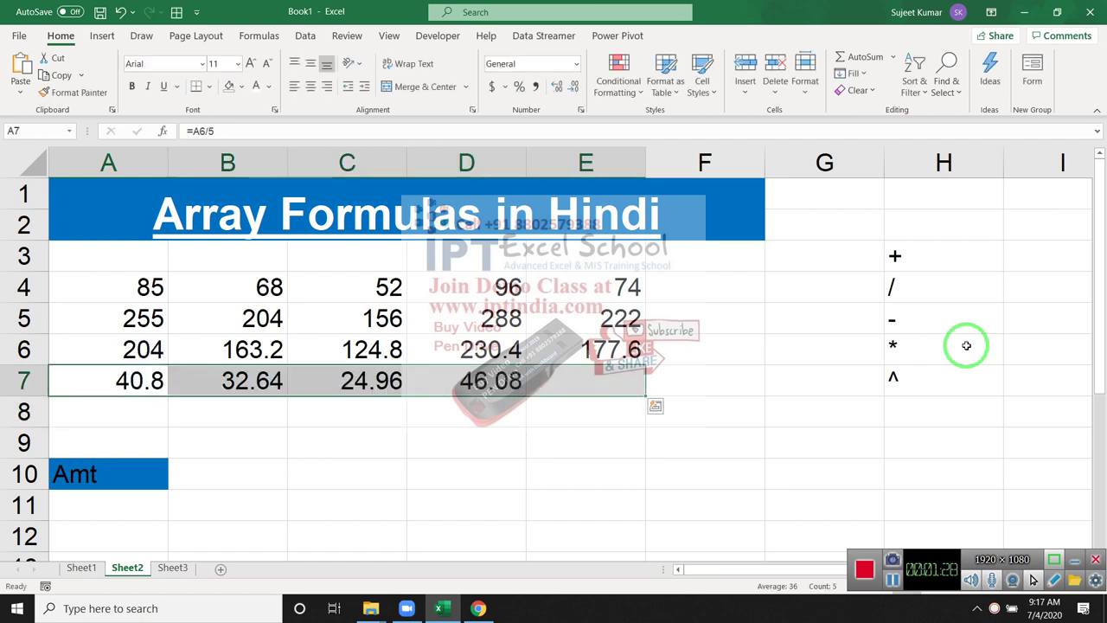
Step: Fill A8:E8 with =A7+10 to add 10 to row 7
key("Down")
type("=")
key("Up")
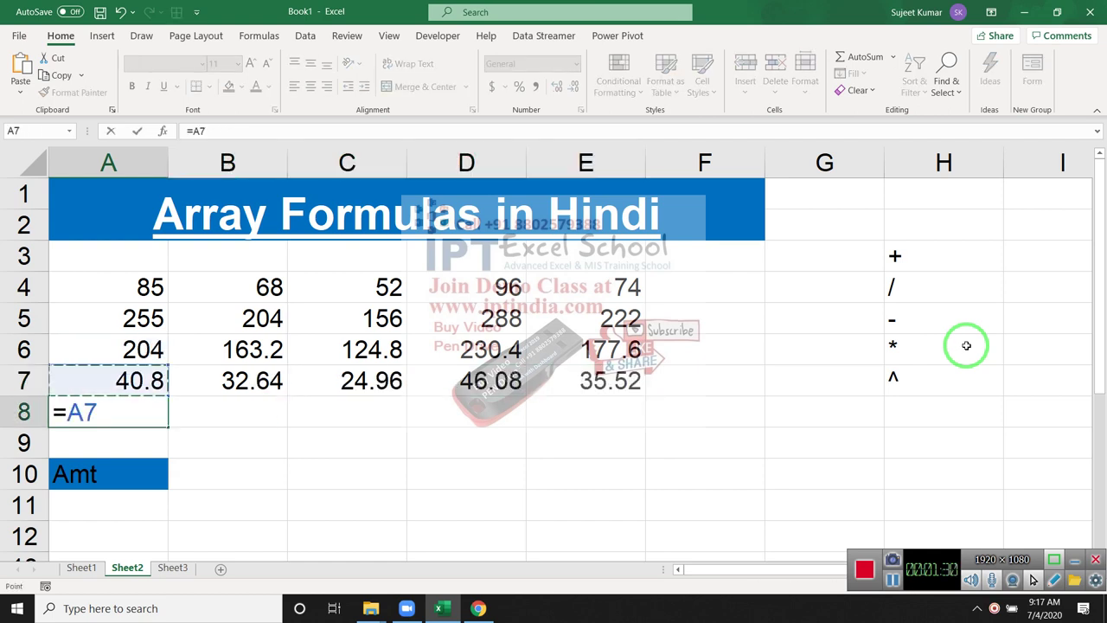
type("+10")
key("Return")
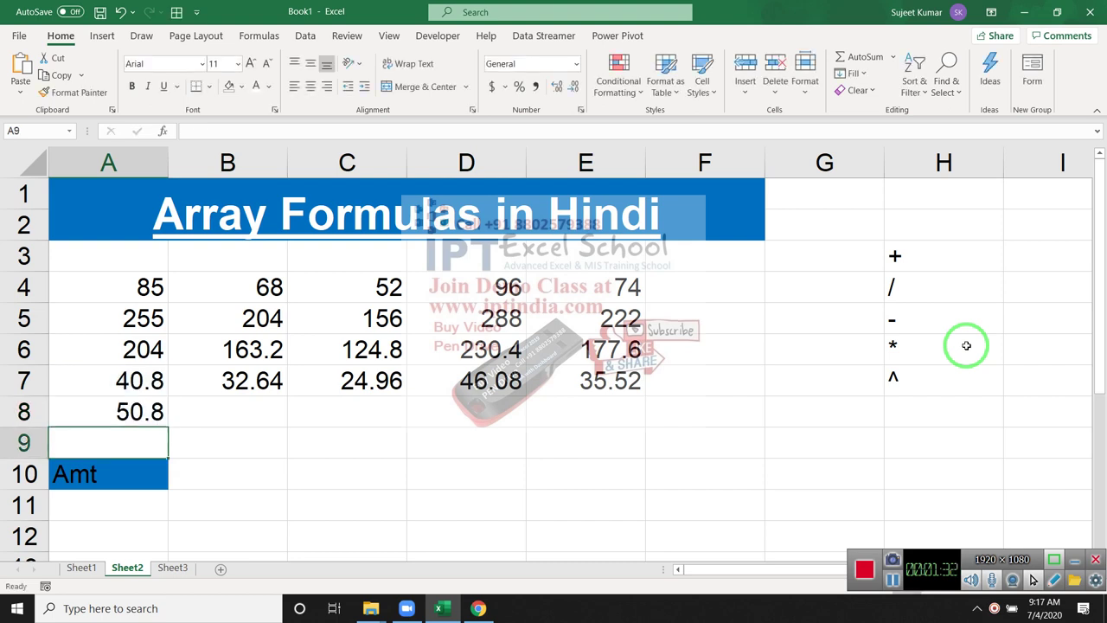
key("Up")
key("shift+Right")
key("shift+Right")
key("shift+Right")
key("shift+Right")
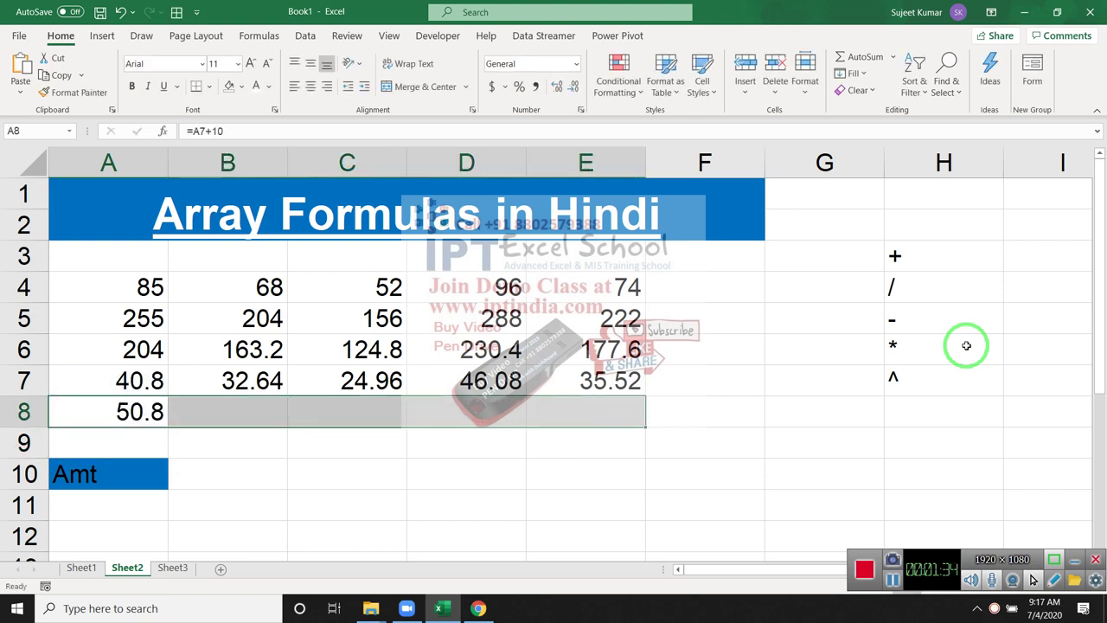
key("ctrl+r")
key("Down")
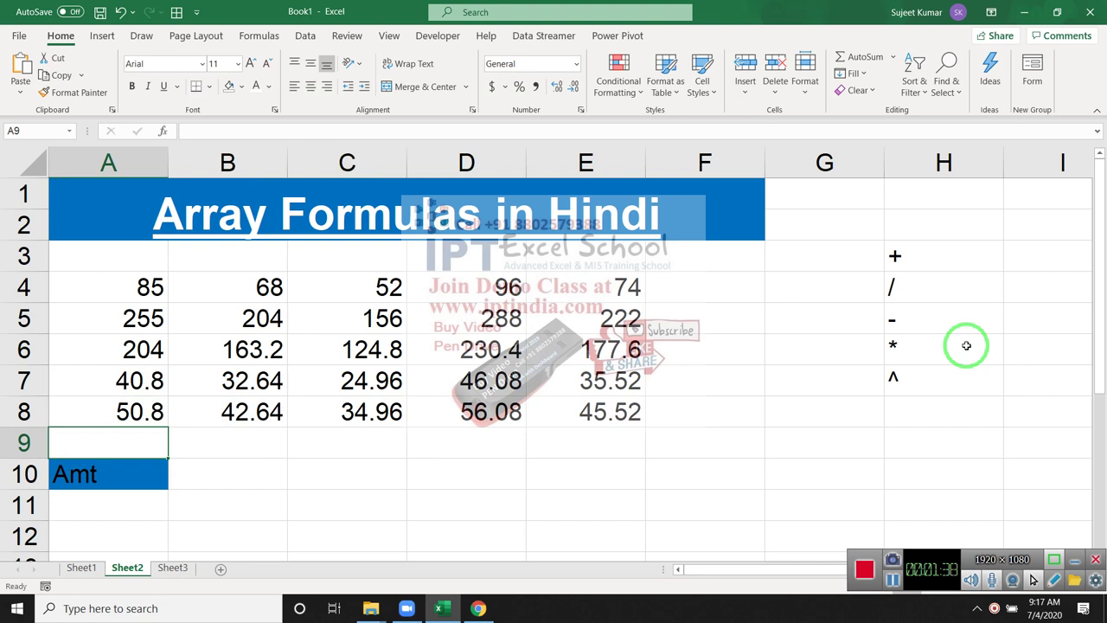
key("Down")
Step: Enter =SUM(A8:E8) in B10 to total row 8 as 230, then recheck it
key("Right")
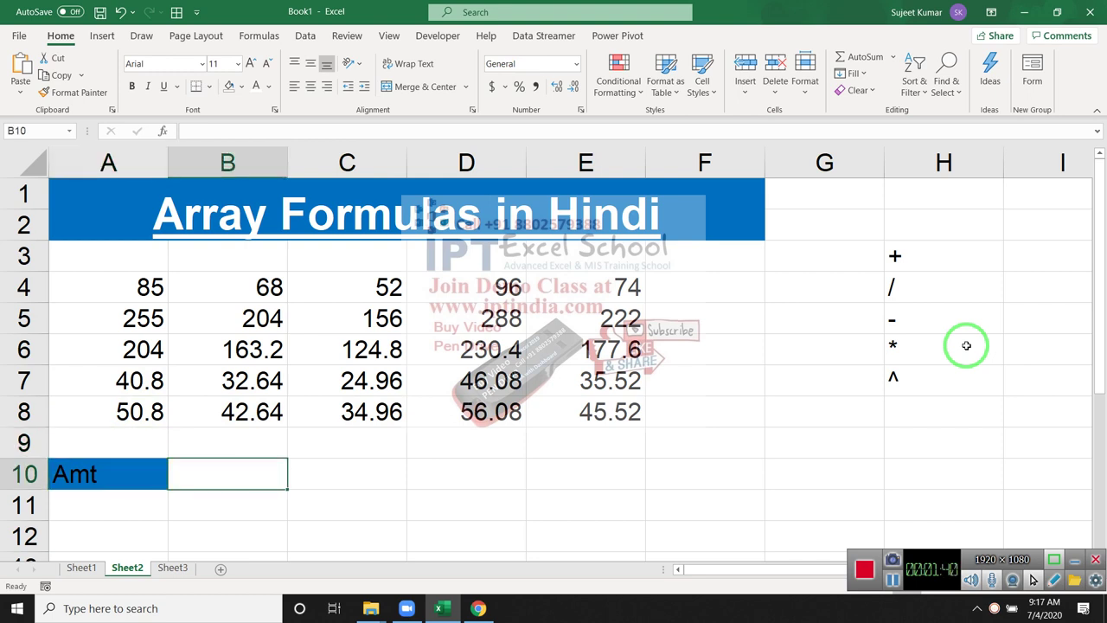
type("=su")
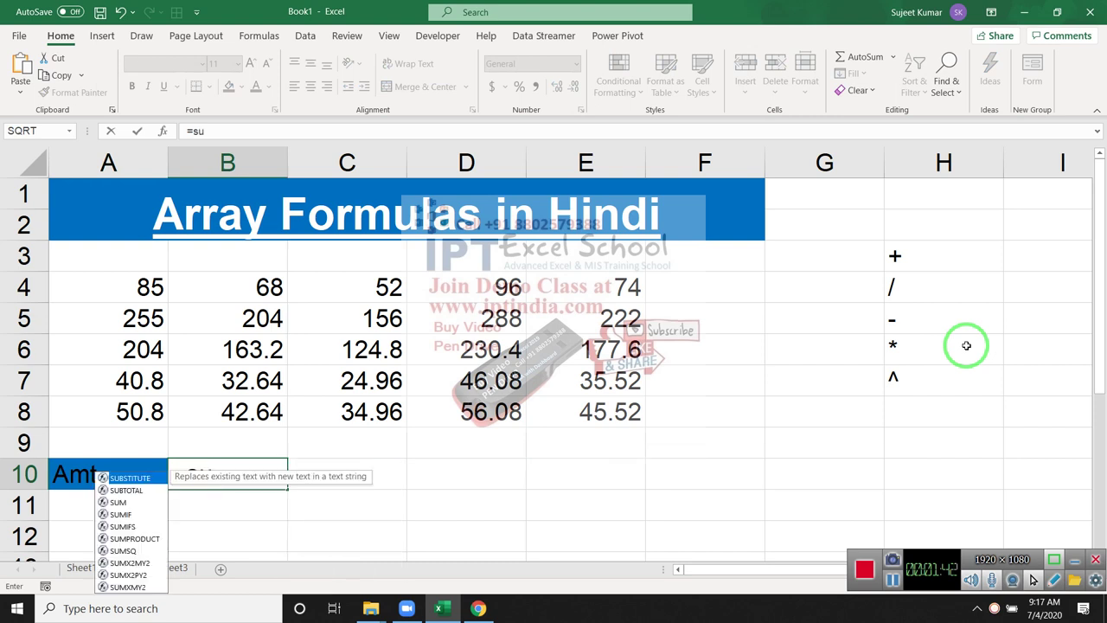
type("m")
key("Tab")
key("Up")
key("Up")
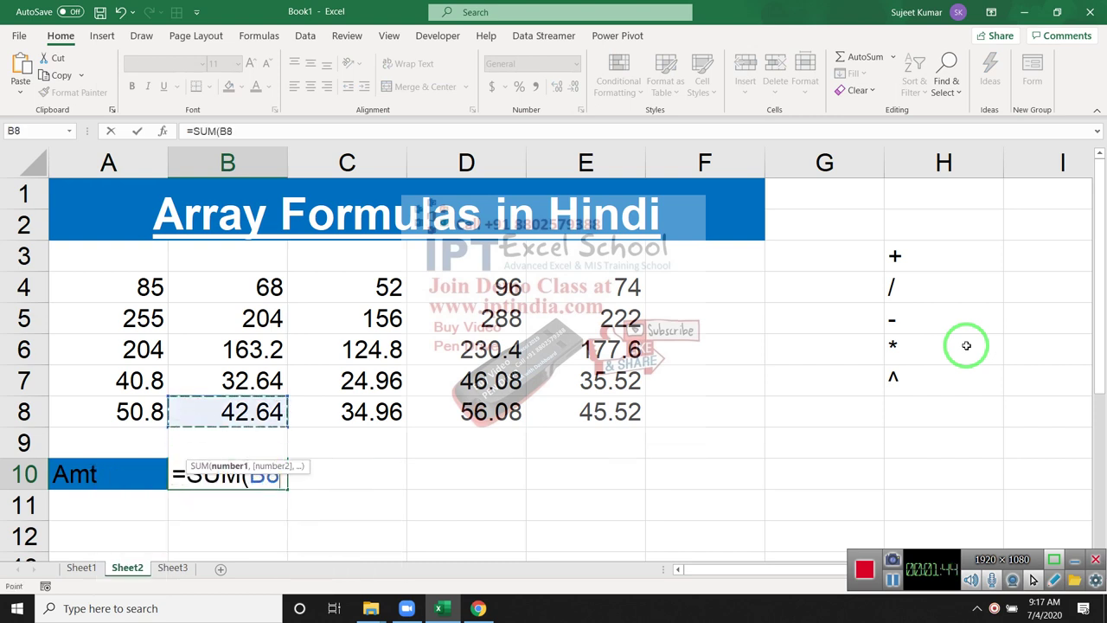
key("Left")
key("shift+Right")
key("shift+Right")
key("shift+Right")
key("shift+Right")
key("shift+Right")
key("shift+Left")
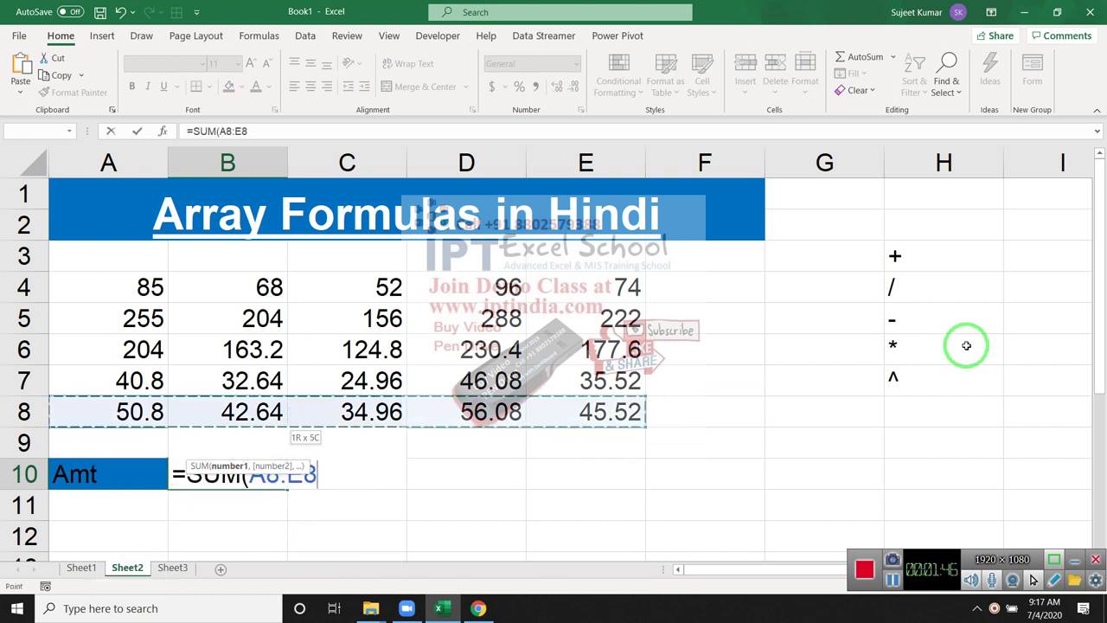
key("Return")
key("Up")
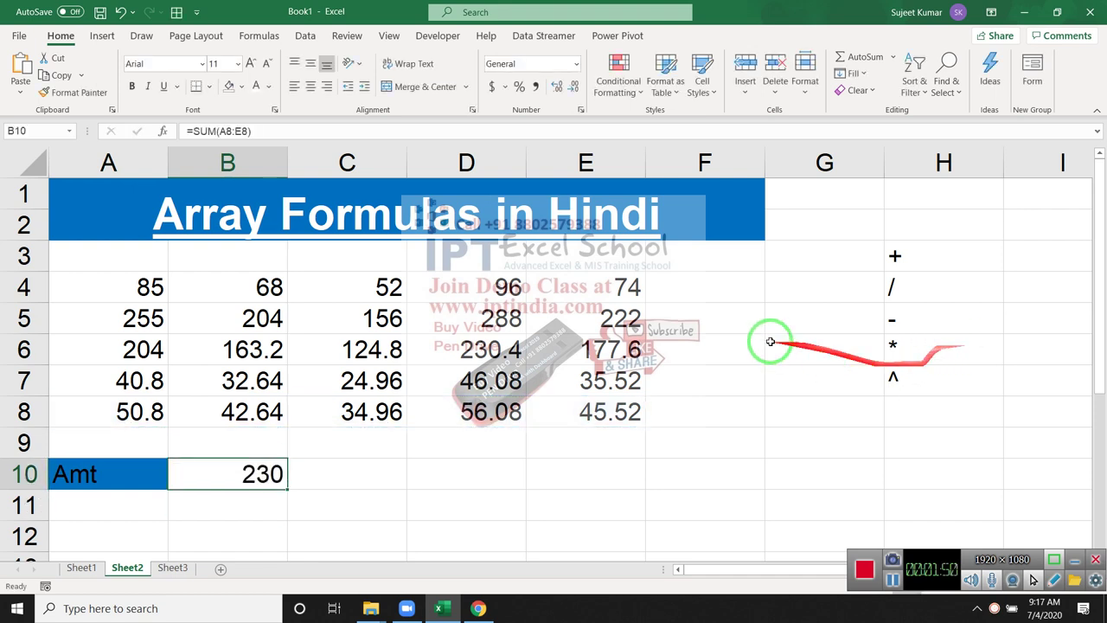
mouse_move(97, 318)
left_mouse_down()
mouse_move(440, 397)
mouse_move(571, 408)
left_mouse_up()
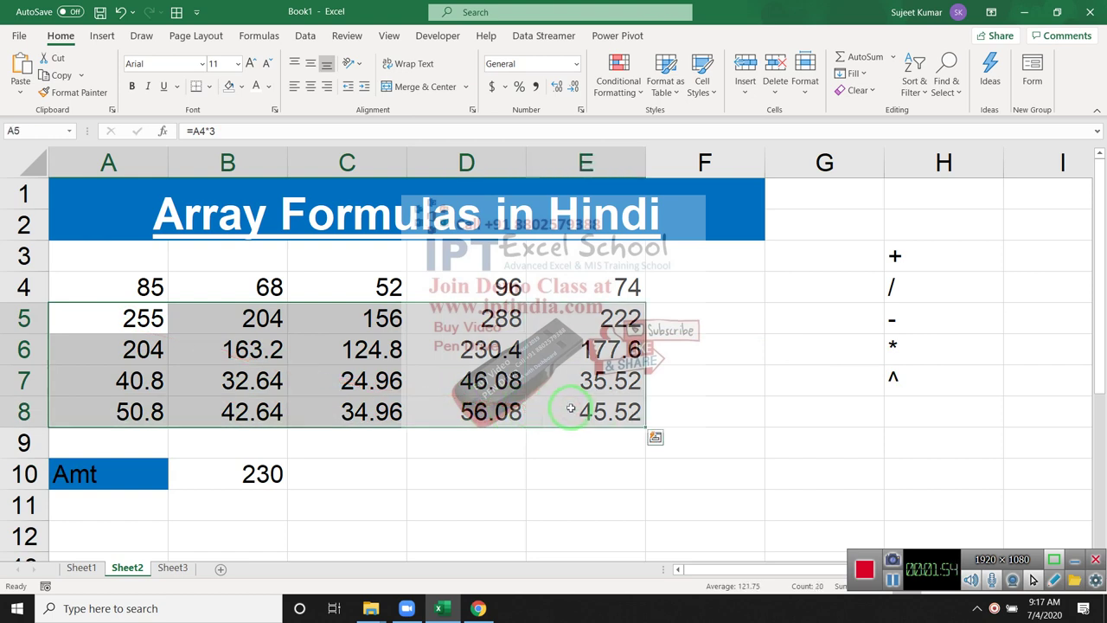
double_click(259, 475)
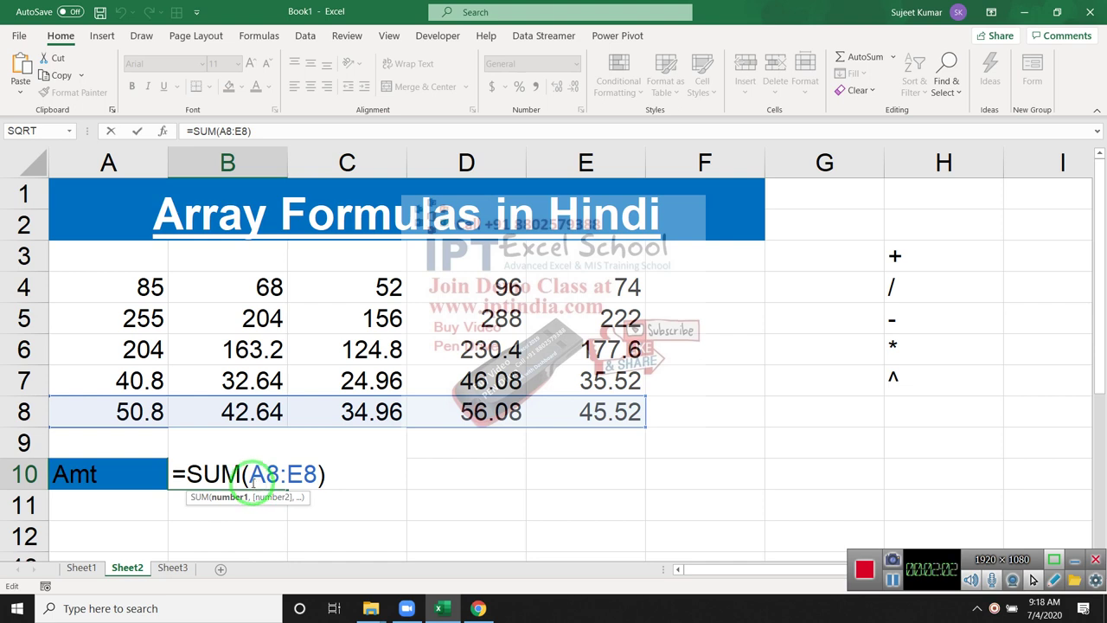
key("ctrl+Return")
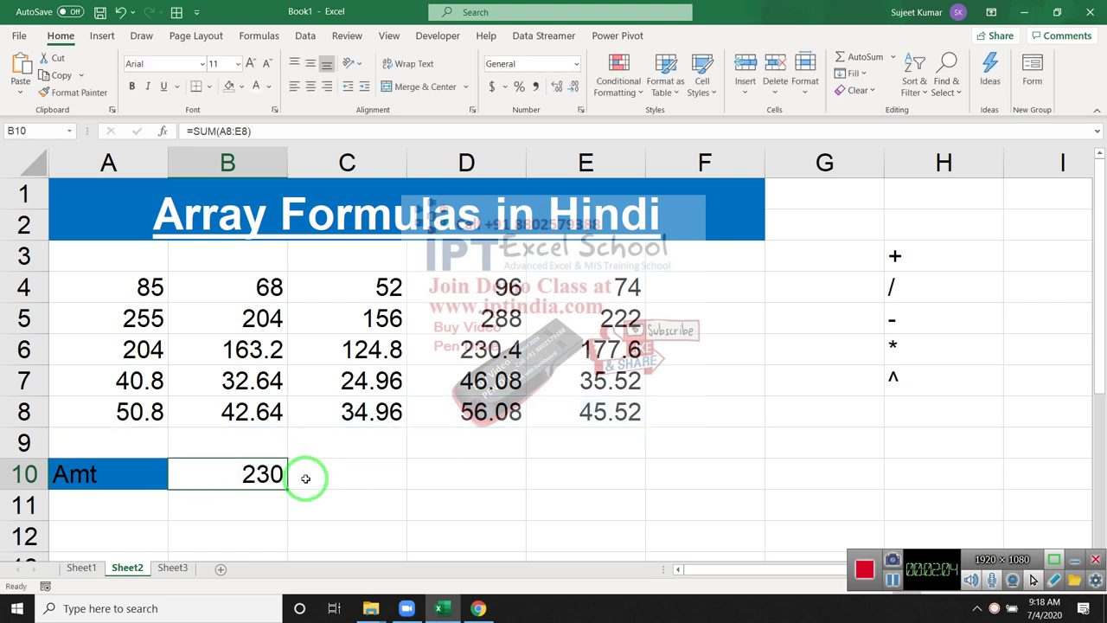
Step: Replace B10 with =SUM(A4:E4*3*80%/5+10), calculating directly from row 4
key("Delete")
type("=")
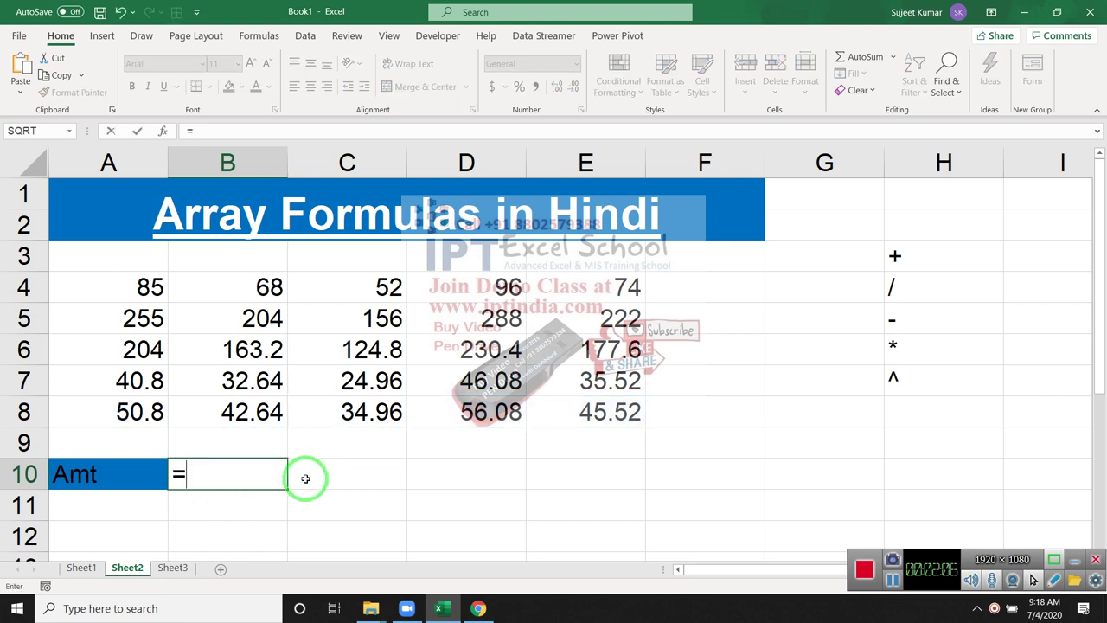
type("sm")
key("BackSpace")
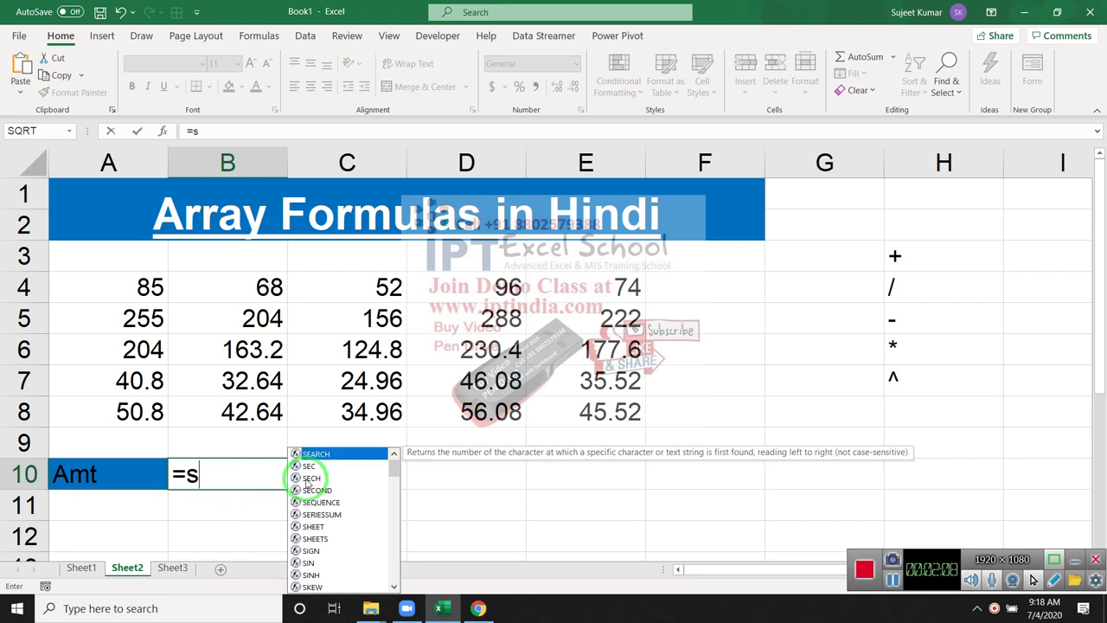
type("um")
key("Tab")
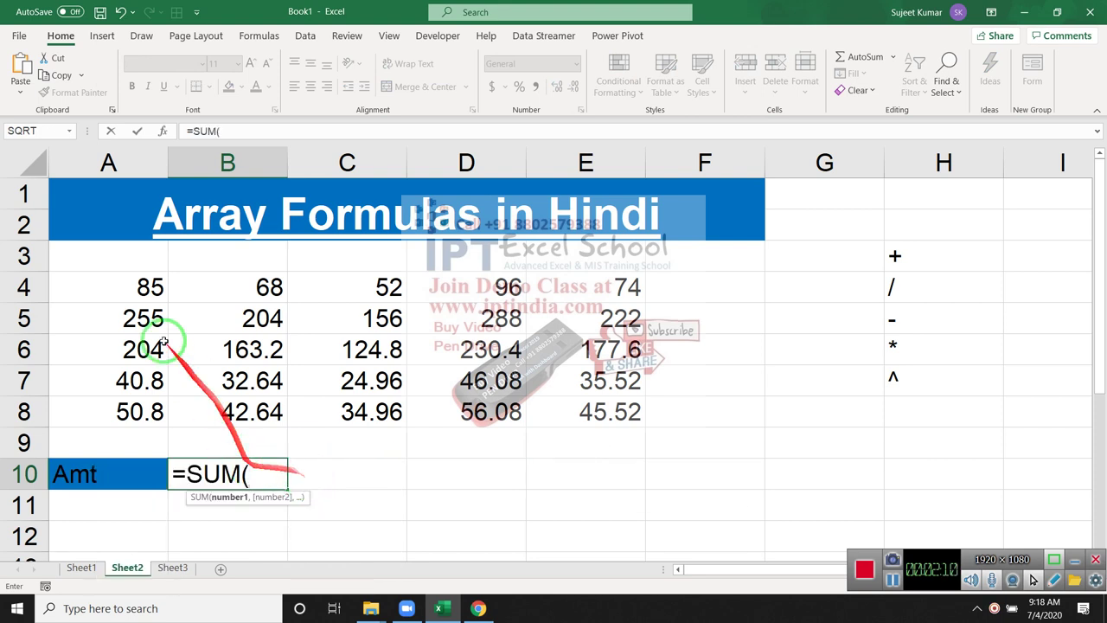
left_click_drag(135, 293, 543, 286)
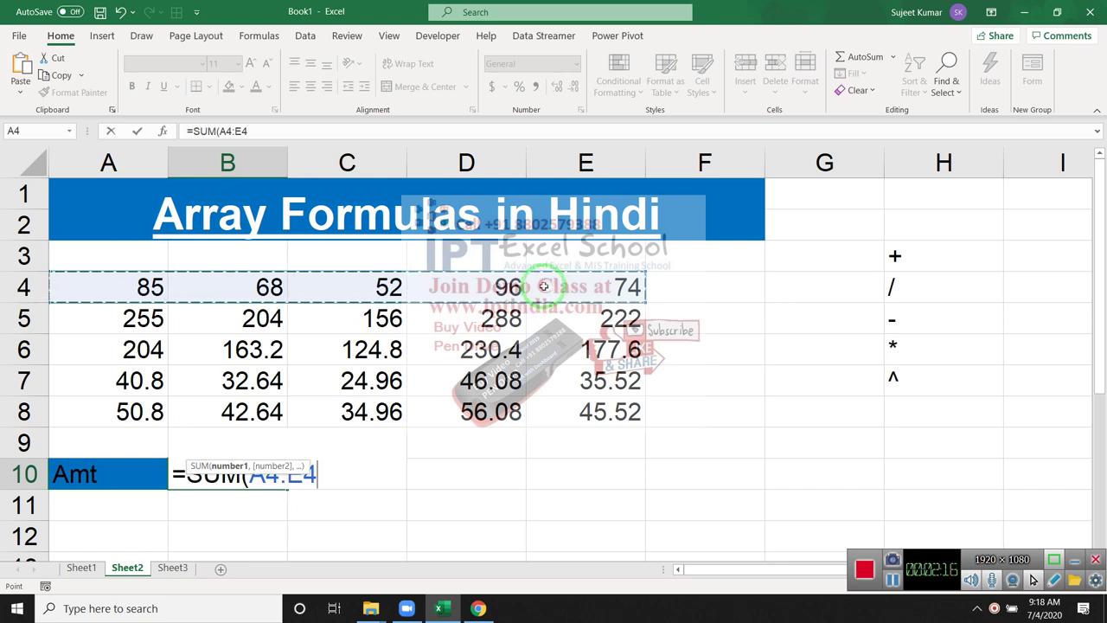
type("*")
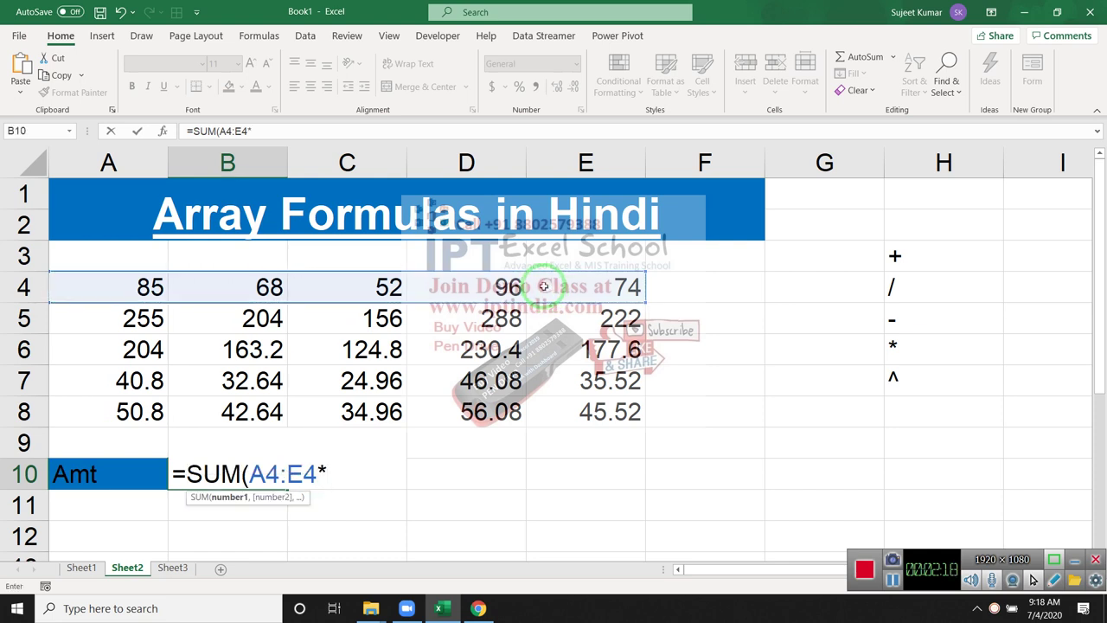
type("3")
type("*8")
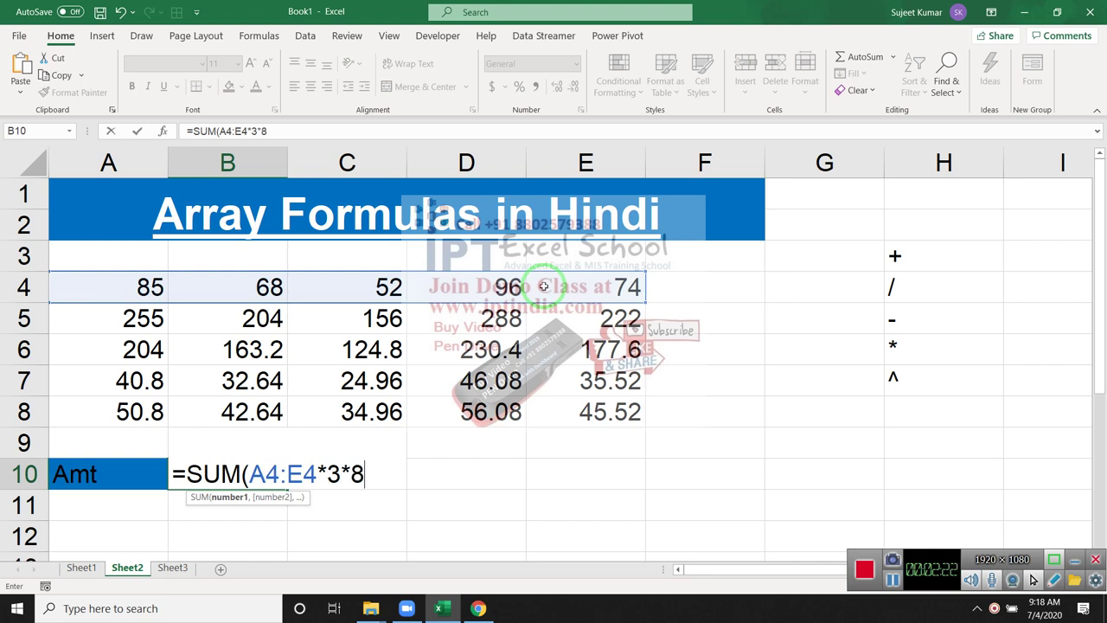
type("0%")
type("/")
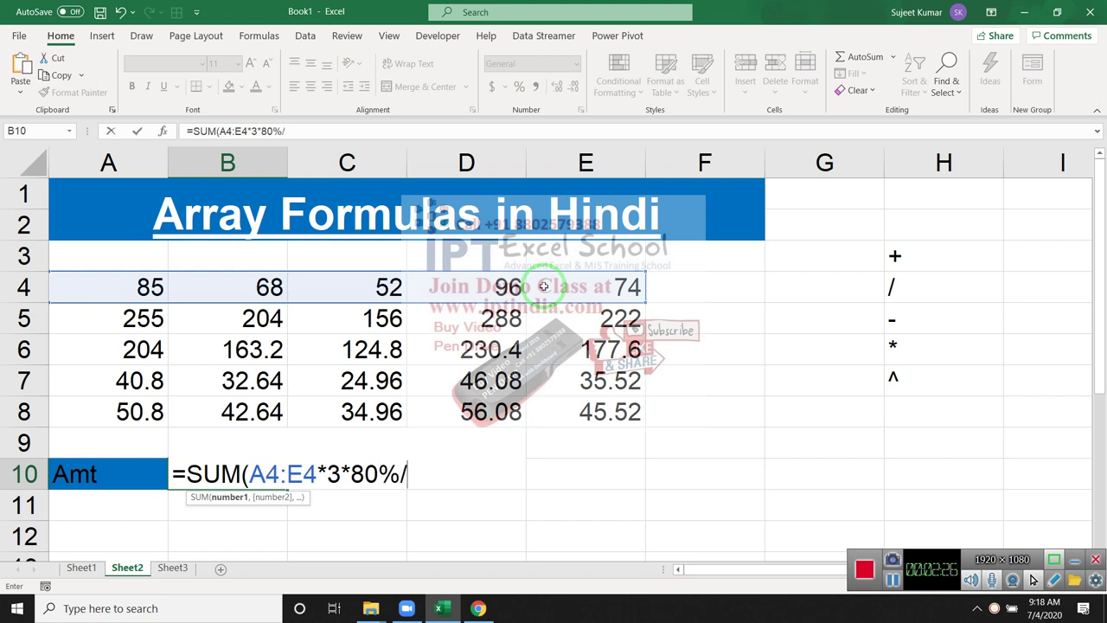
type("5")
type("+1")
type("0")
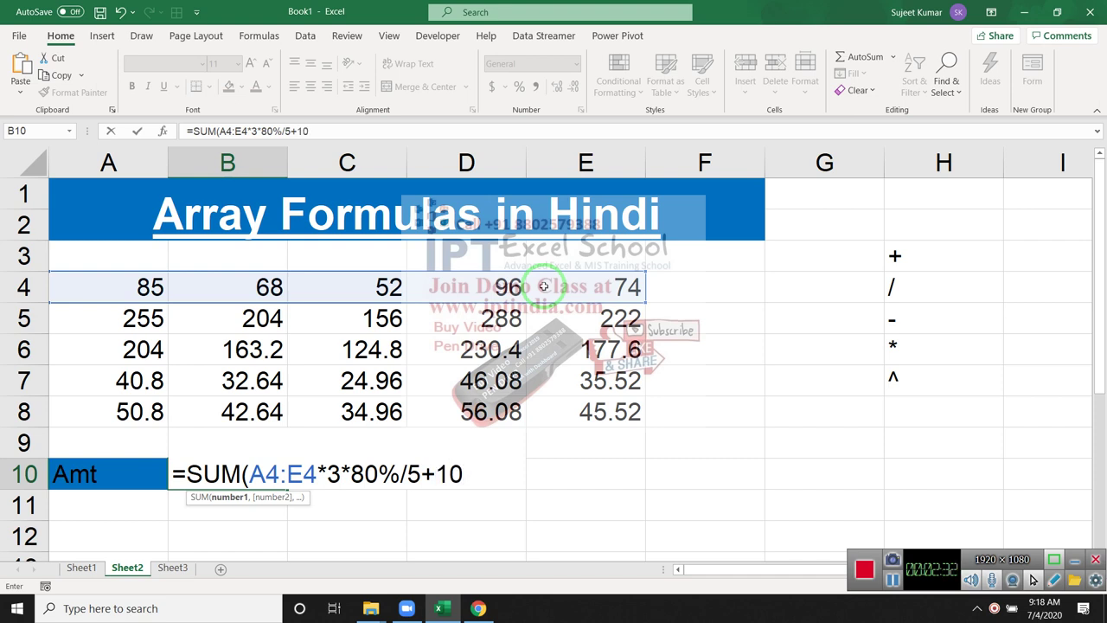
type(")")
key("Return")
Step: Bracket each calculation step in B10 to read =SUM((((A4:E4*3)*80%)/5)+10)
key("Up")
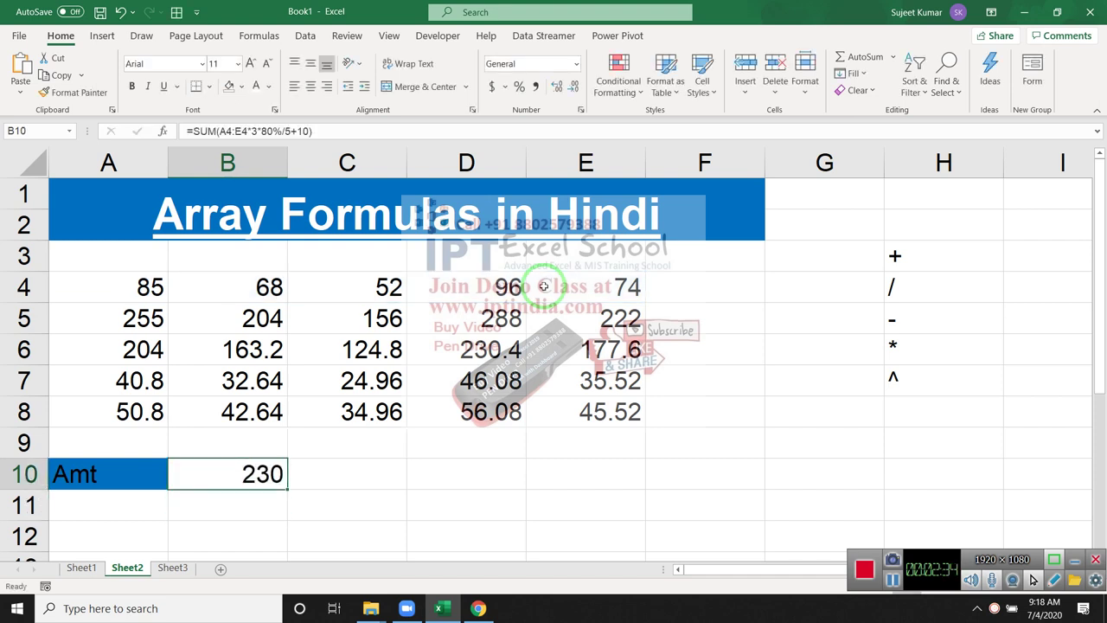
key("F2")
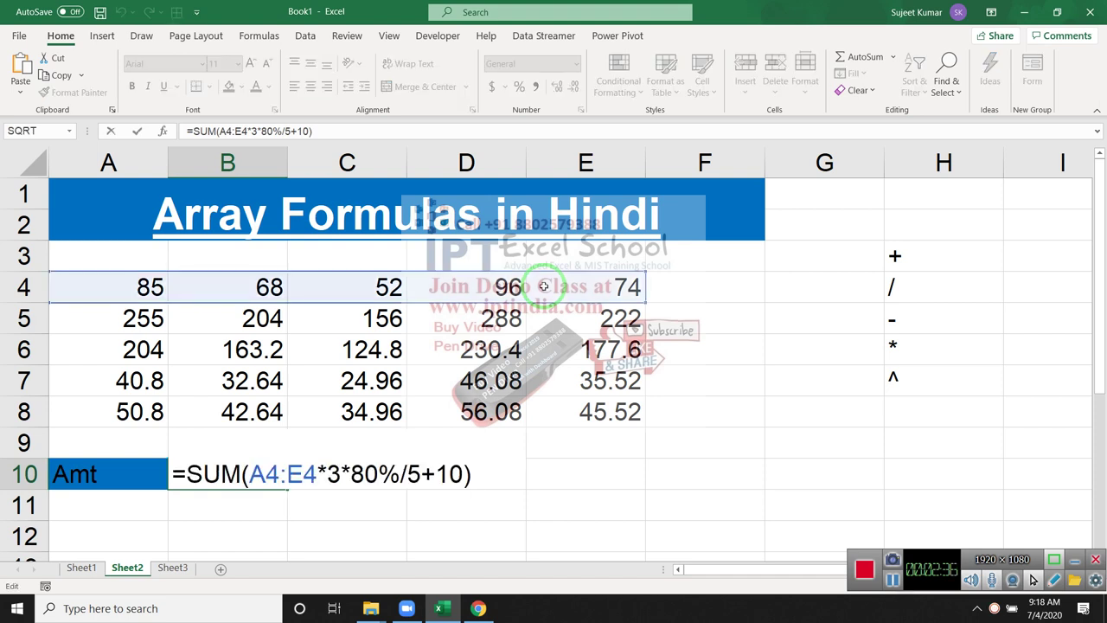
key("Left")
key("ctrl+Left")
key("ctrl+Left")
key("ctrl+Left")
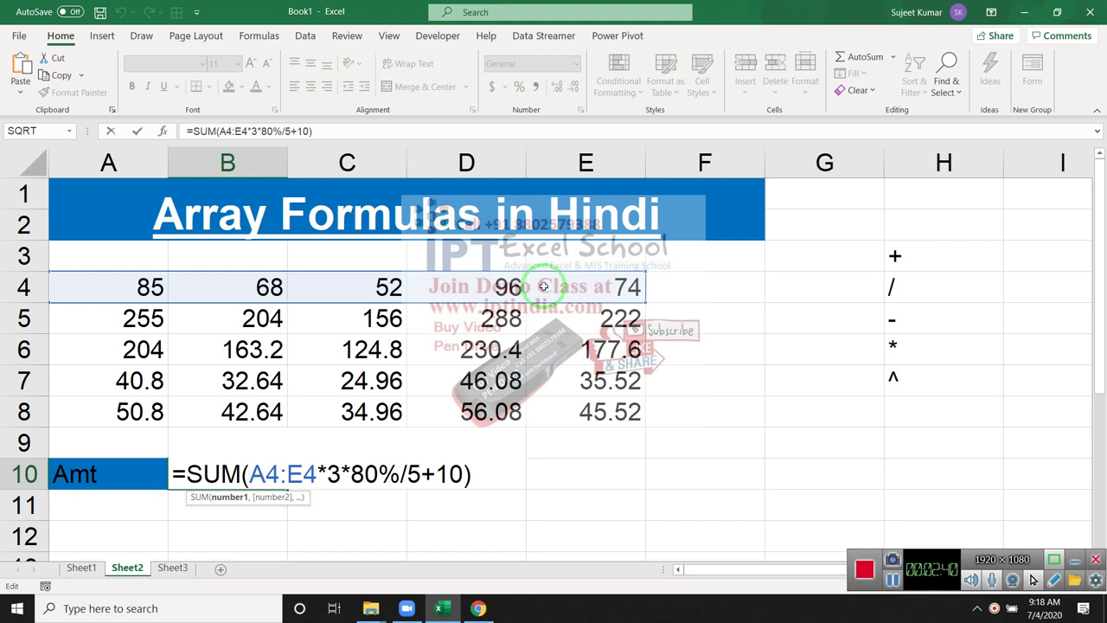
type("(")
key("Right")
key("Right")
key("Right")
key("Right")
key("Right")
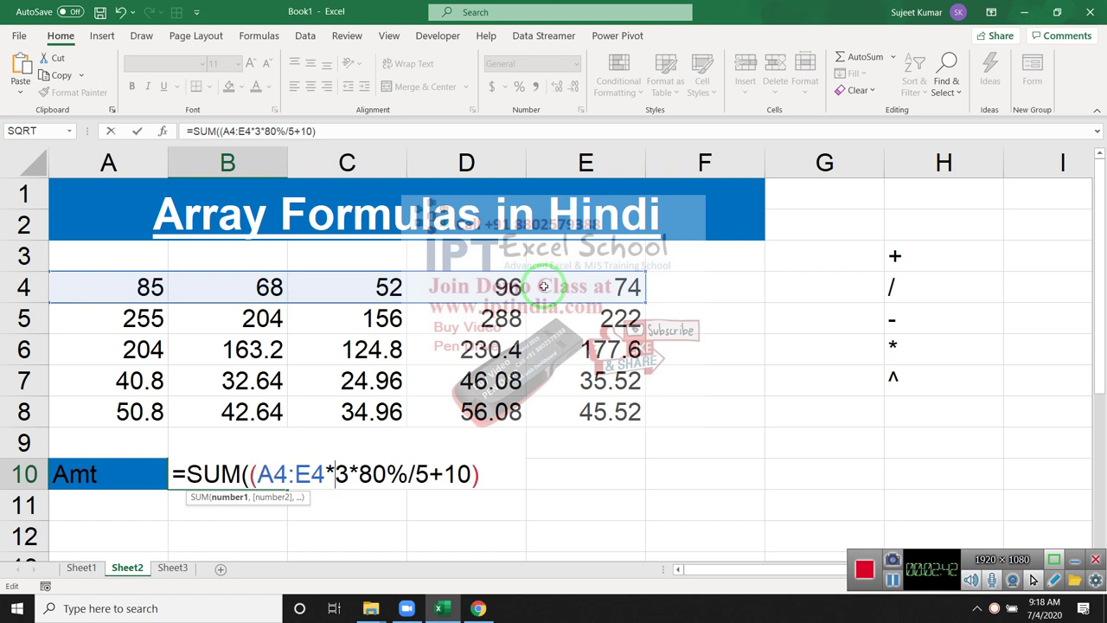
key("Right")
type(")")
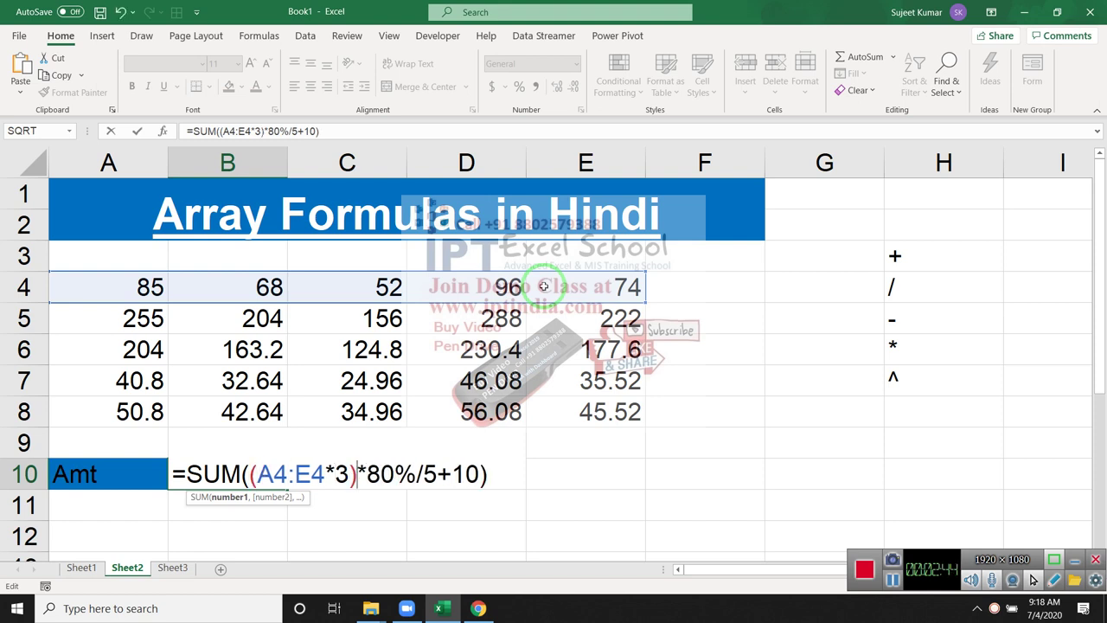
key("Left")
key("Left")
key("Left")
key("Left")
key("Left")
key("Left")
key("Left")
key("Left")
type("(")
key("Right")
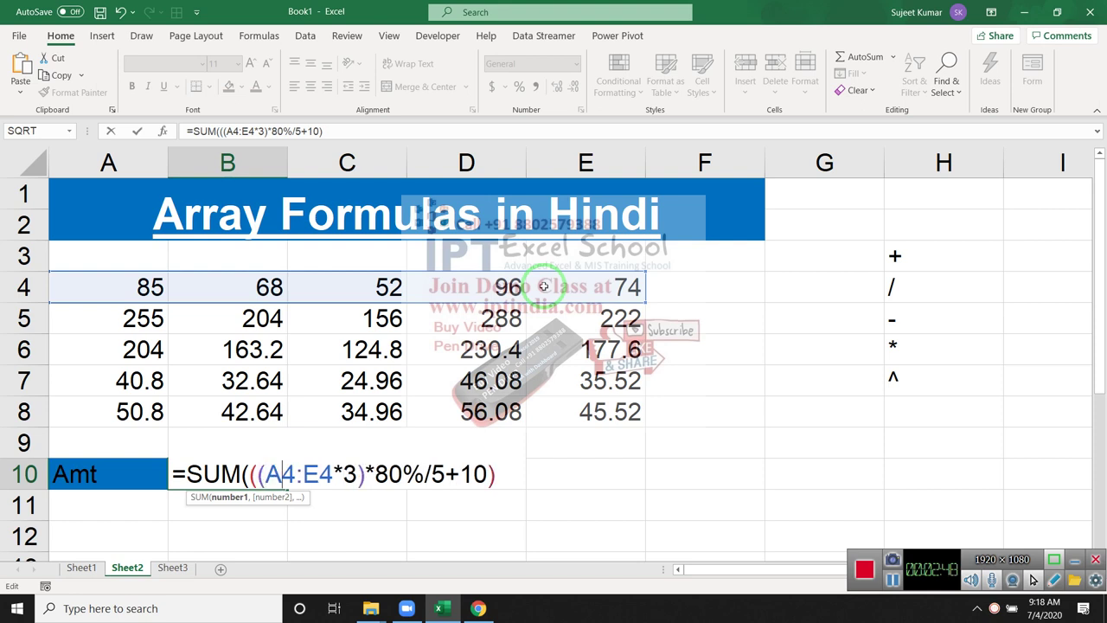
key("Right")
key("Right")
key("Right")
key("Right")
key("Right")
key("Left")
type(")")
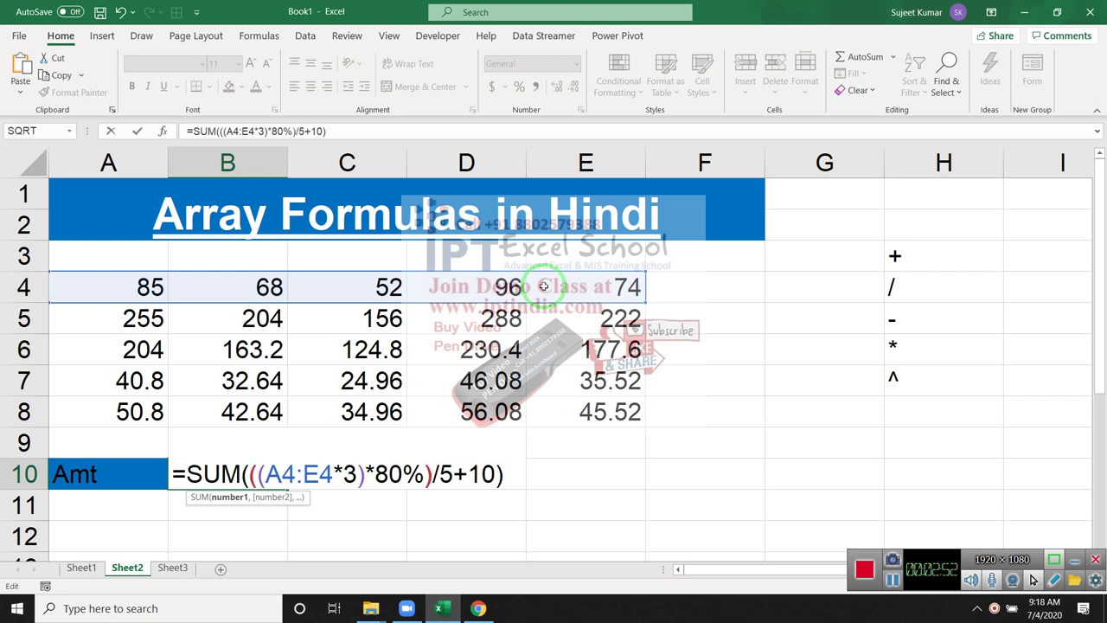
key("Left")
key("Left")
key("Left")
key("Left")
key("Left")
key("Left")
key("Left")
key("Left")
key("Left")
key("Left")
key("Left")
key("Left")
type("(")
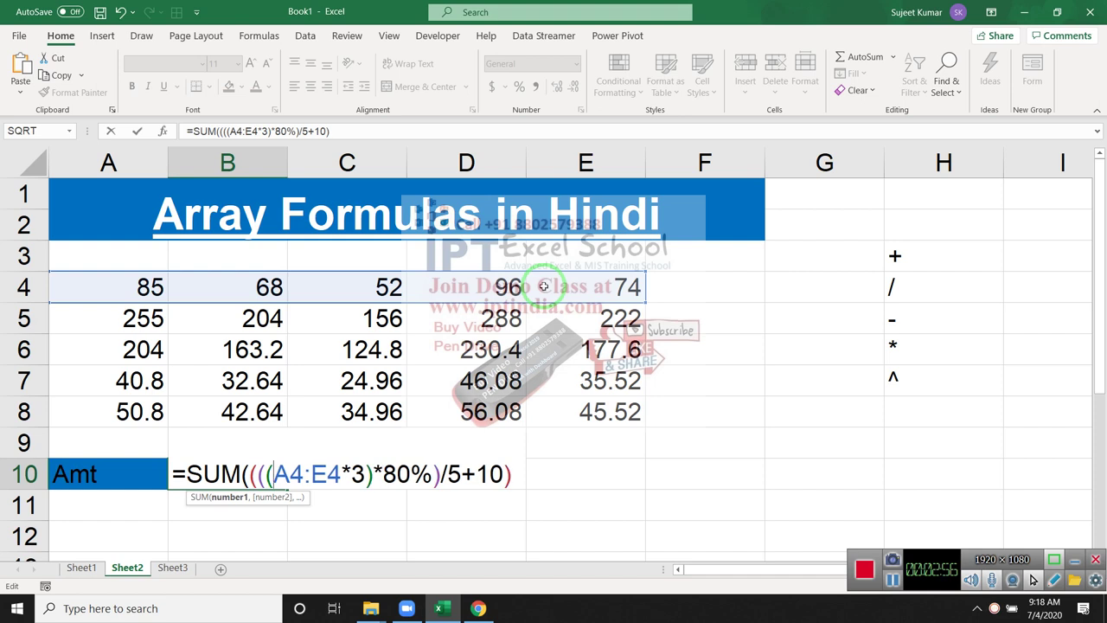
key("Right")
key("Right")
key("Right")
key("Right")
key("Right")
key("Right")
key("Right")
key("Left")
key("Left")
type(")")
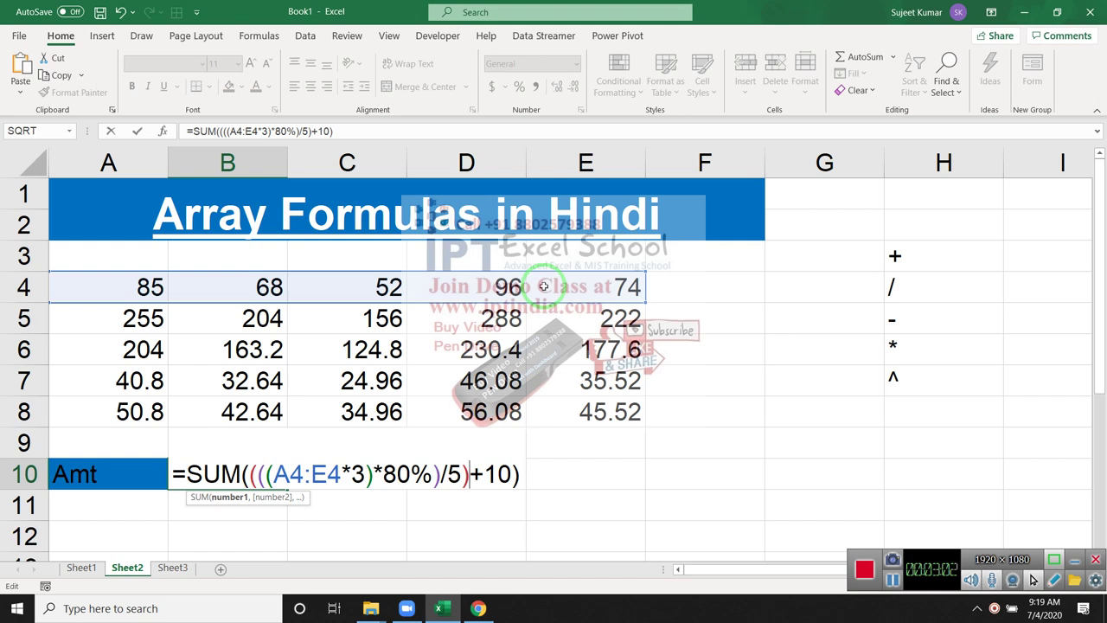
key("Return")
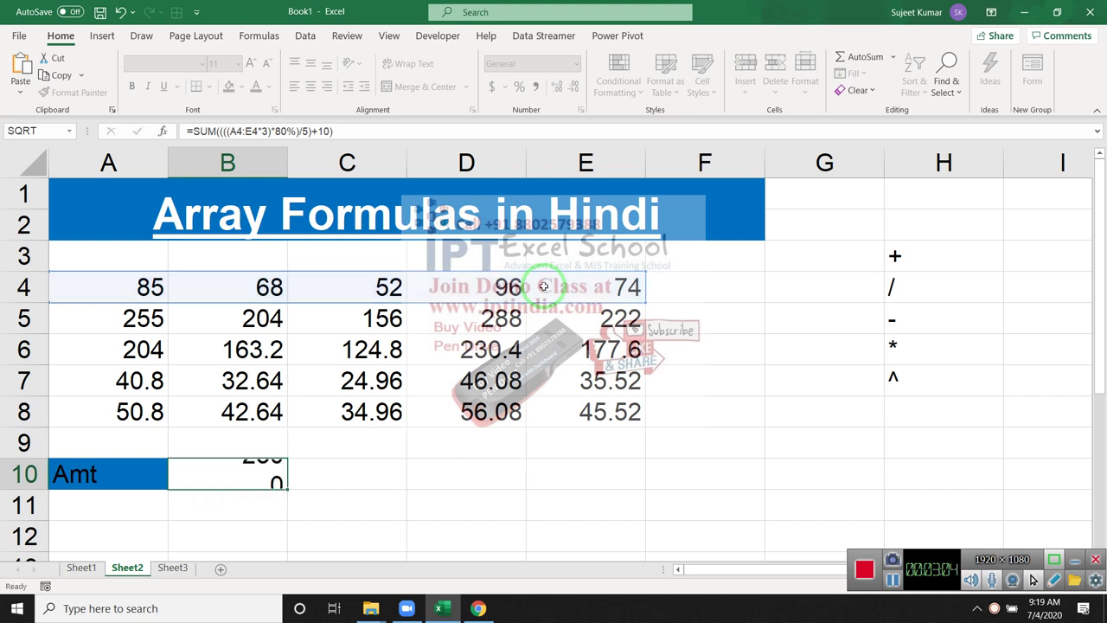
Step: Re-enter the B10 formula as an array formula with Ctrl+Shift+Enter
key("Up")
key("F2")
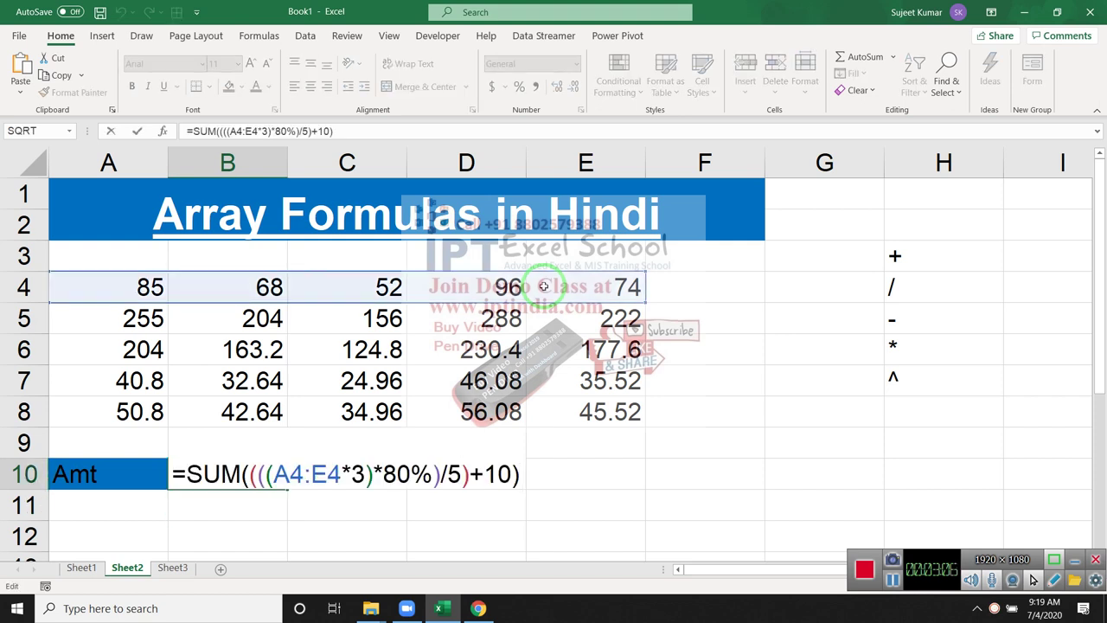
key("ctrl+shift+Return")
mouse_move(543, 286)
left_mouse_down()
mouse_move(130, 375)
mouse_move(218, 476)
mouse_move(656, 298)
left_mouse_up()
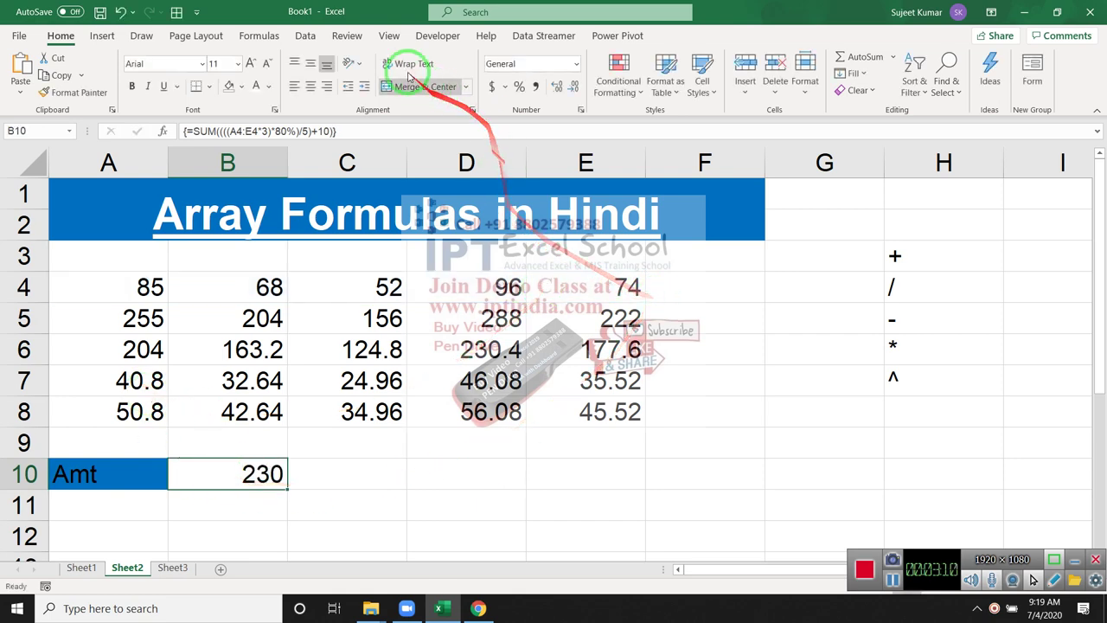
Step: Run Evaluate Formula on B10 and step through the ×3 and ×80% parts
left_click(260, 36)
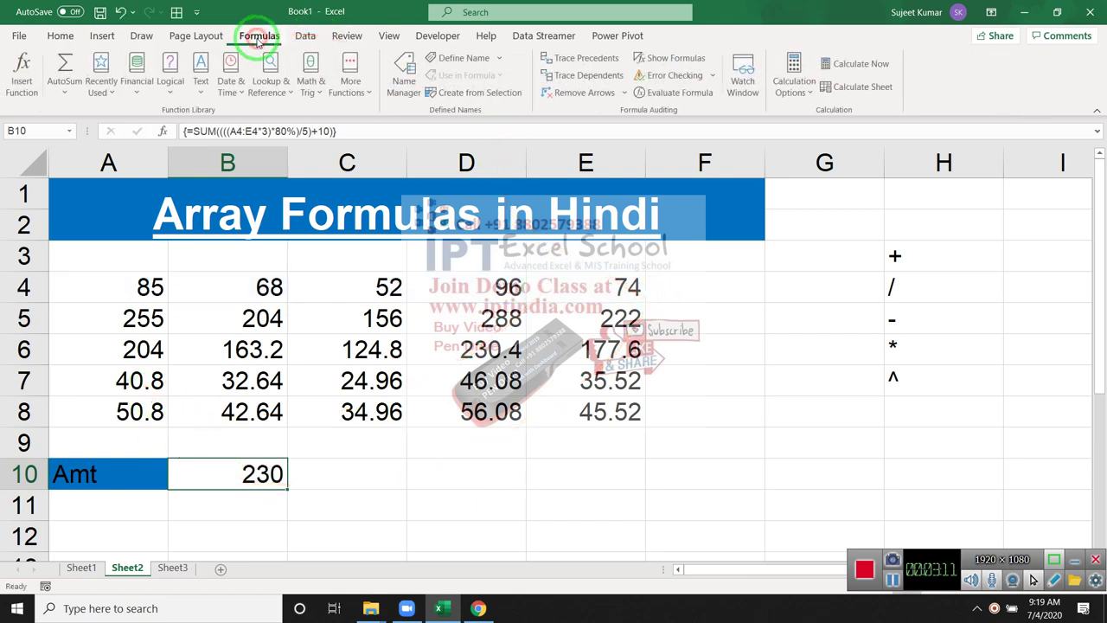
left_click(674, 92)
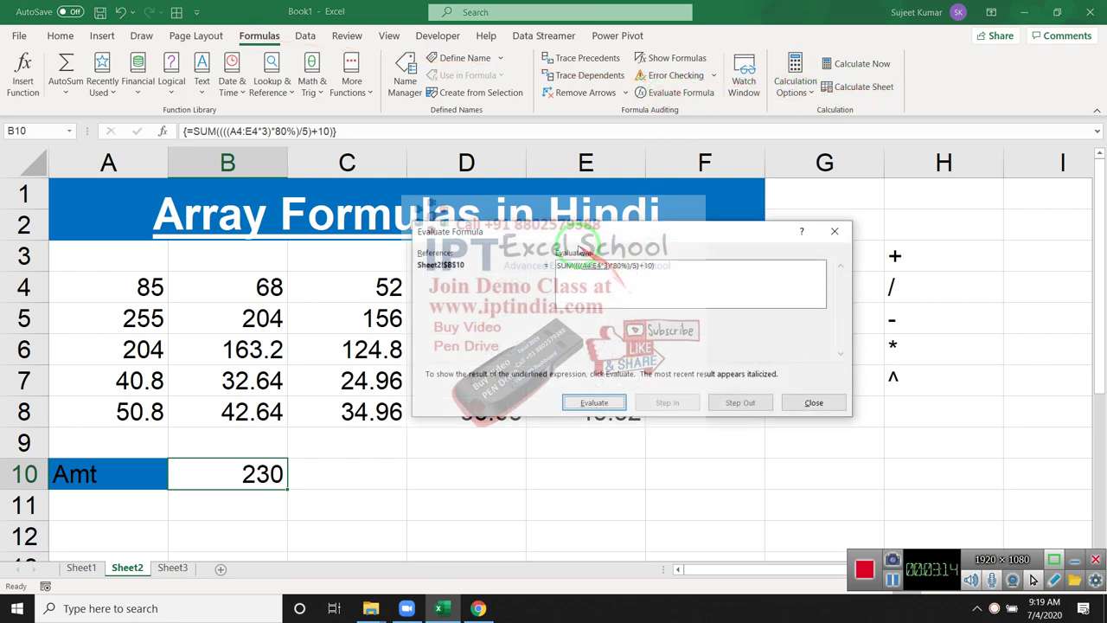
mouse_move(567, 239)
left_mouse_down()
mouse_move(536, 369)
mouse_move(509, 366)
left_mouse_up()
left_click(547, 528)
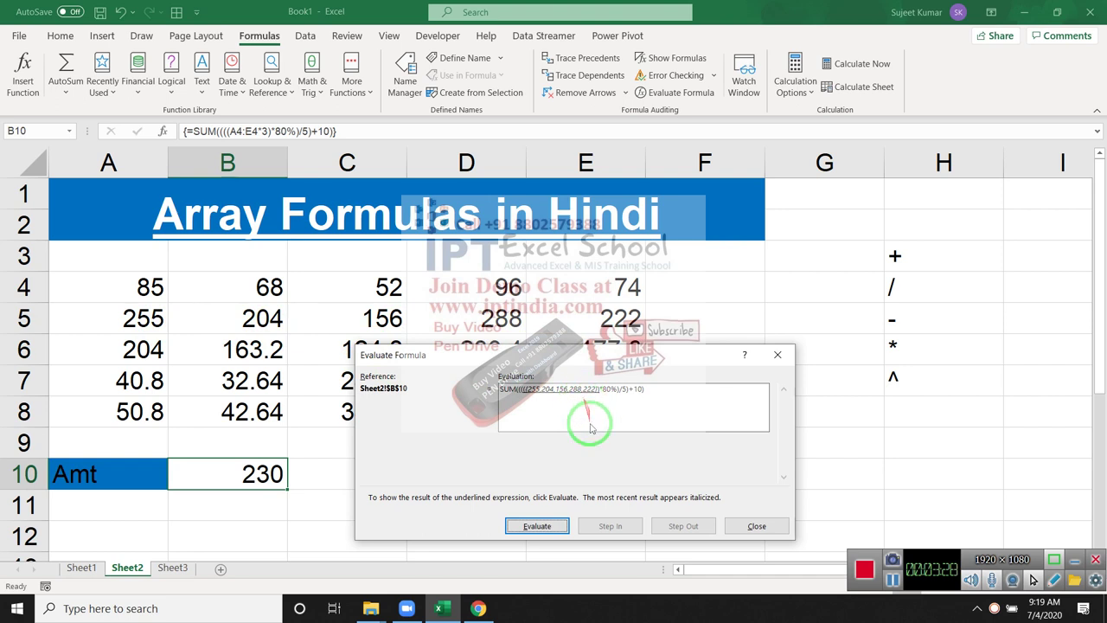
left_click(551, 536)
left_click(551, 534)
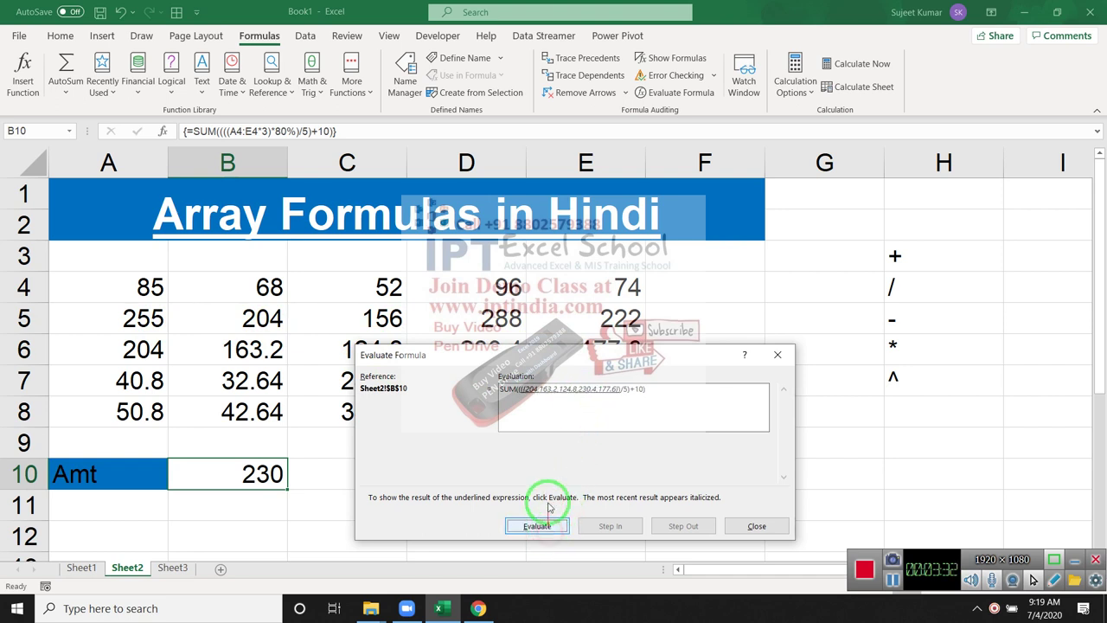
Step: Step through the /5, +10 and final sum to 230, then close the evaluation
mouse_move(587, 358)
left_mouse_down()
mouse_move(433, 386)
mouse_move(401, 378)
mouse_move(647, 419)
left_mouse_up()
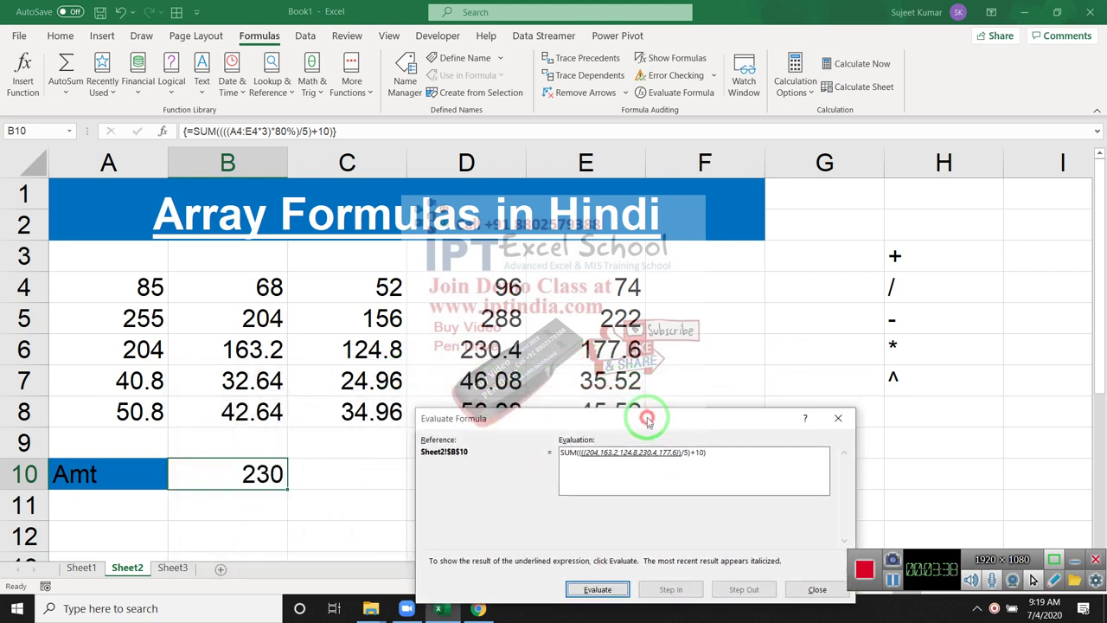
left_click_drag(648, 420, 650, 313)
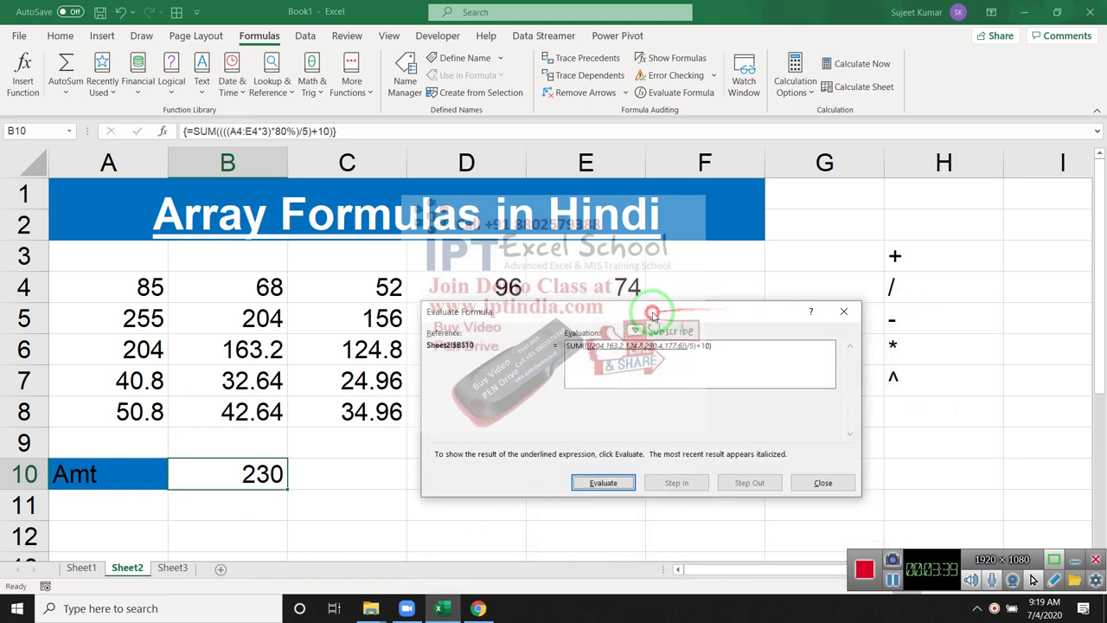
left_click(610, 478)
left_click(611, 481)
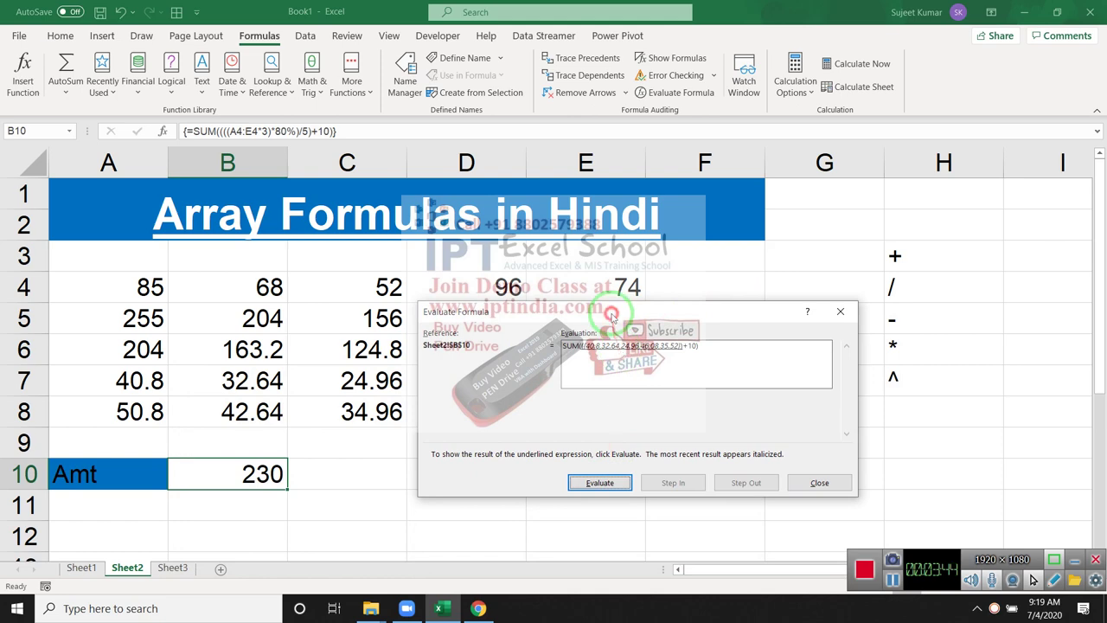
mouse_move(609, 314)
left_mouse_down()
mouse_move(326, 416)
mouse_move(613, 311)
left_mouse_up()
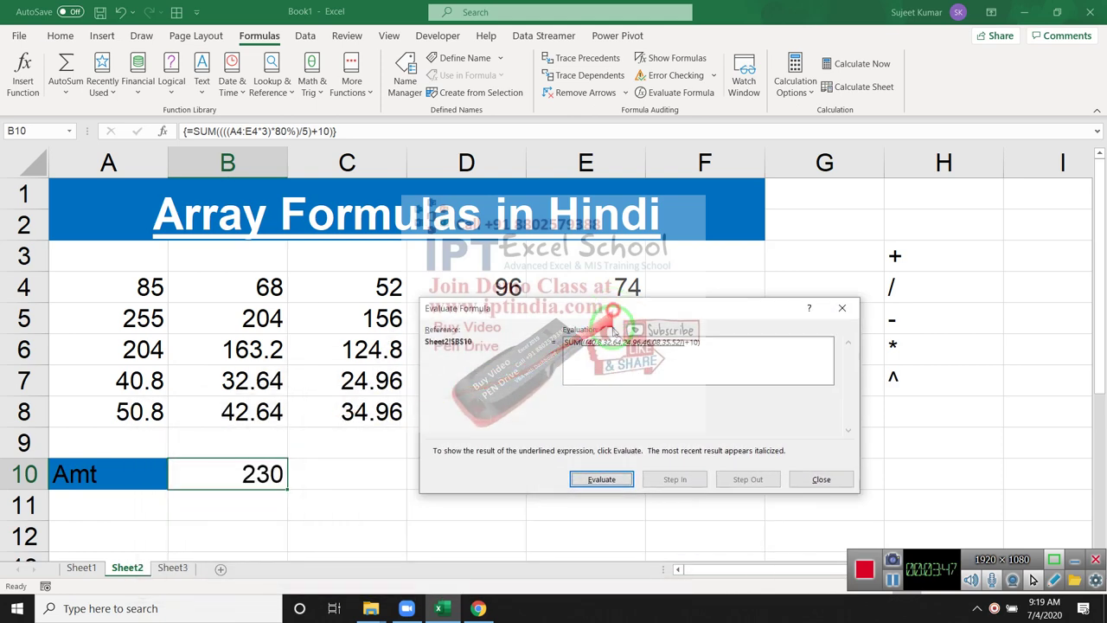
left_click(613, 482)
left_click(613, 483)
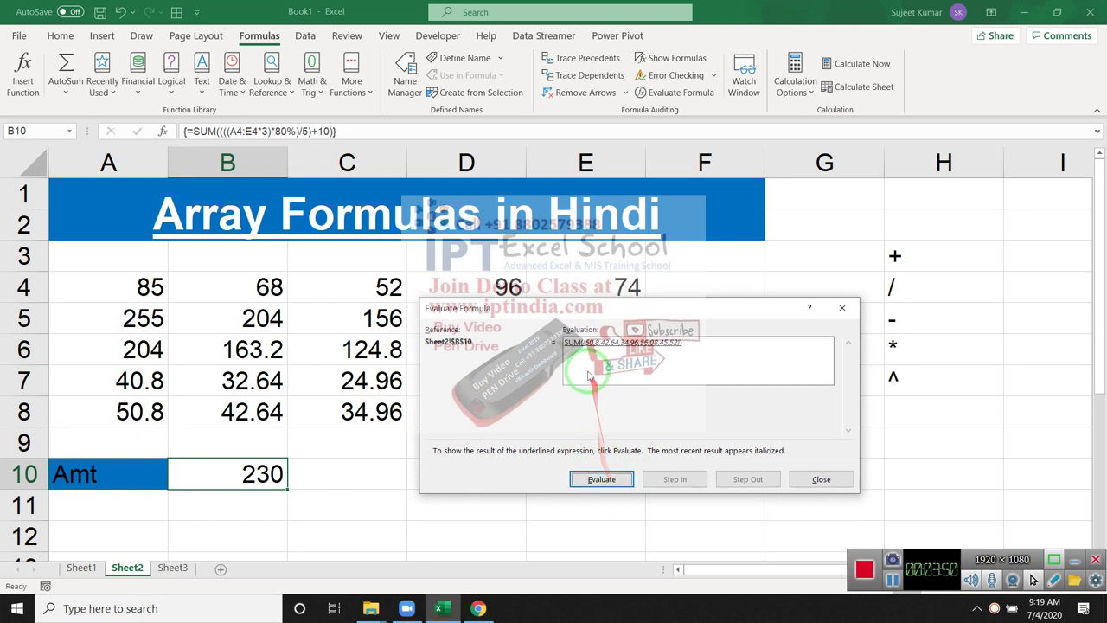
left_click(605, 479)
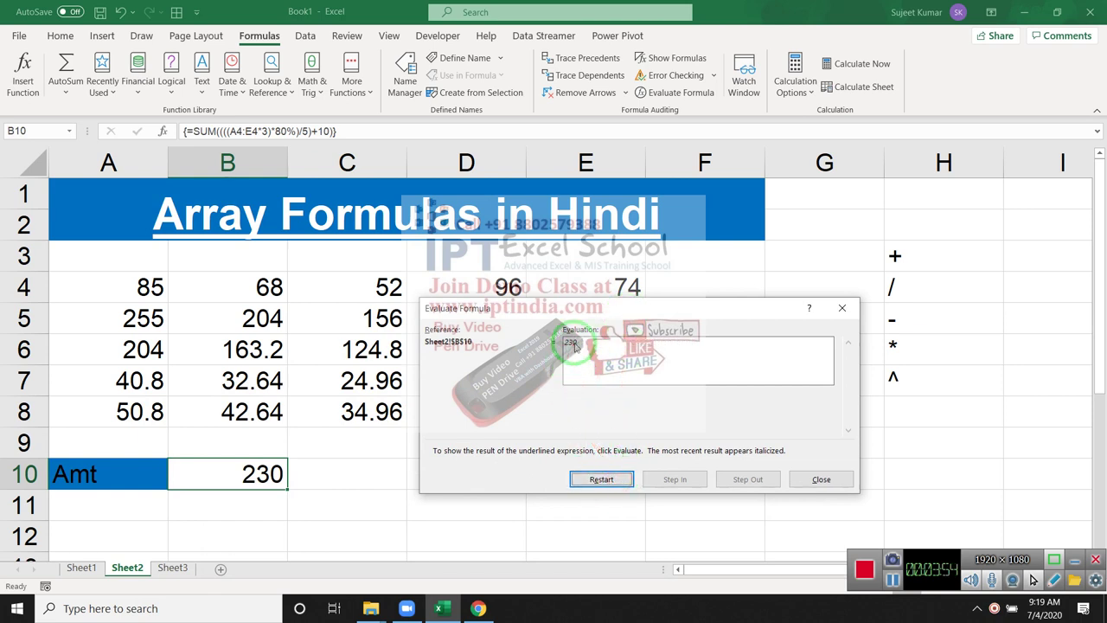
left_click(826, 481)
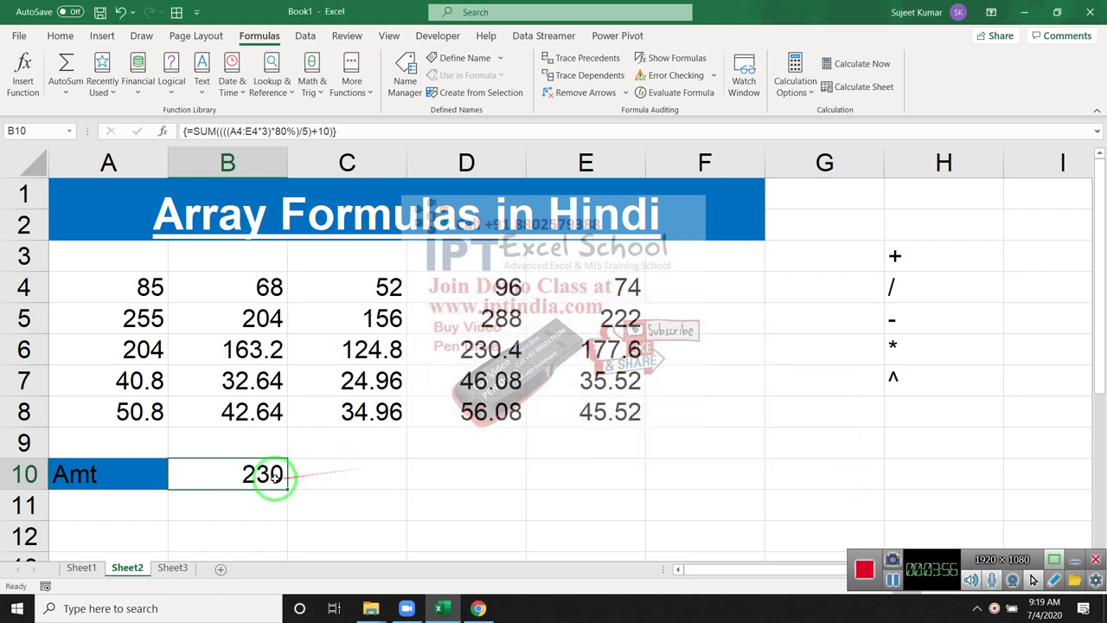
Step: Clear the calculated values in A5:E8 and check B10's array formula without changing it
left_click_drag(145, 322, 589, 413)
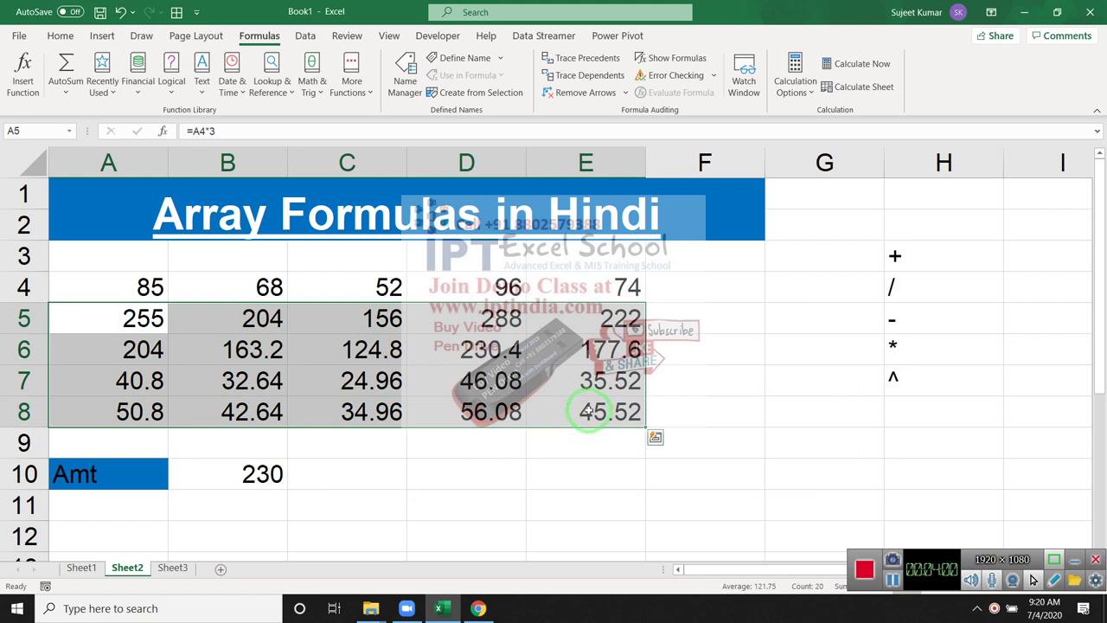
key("Delete")
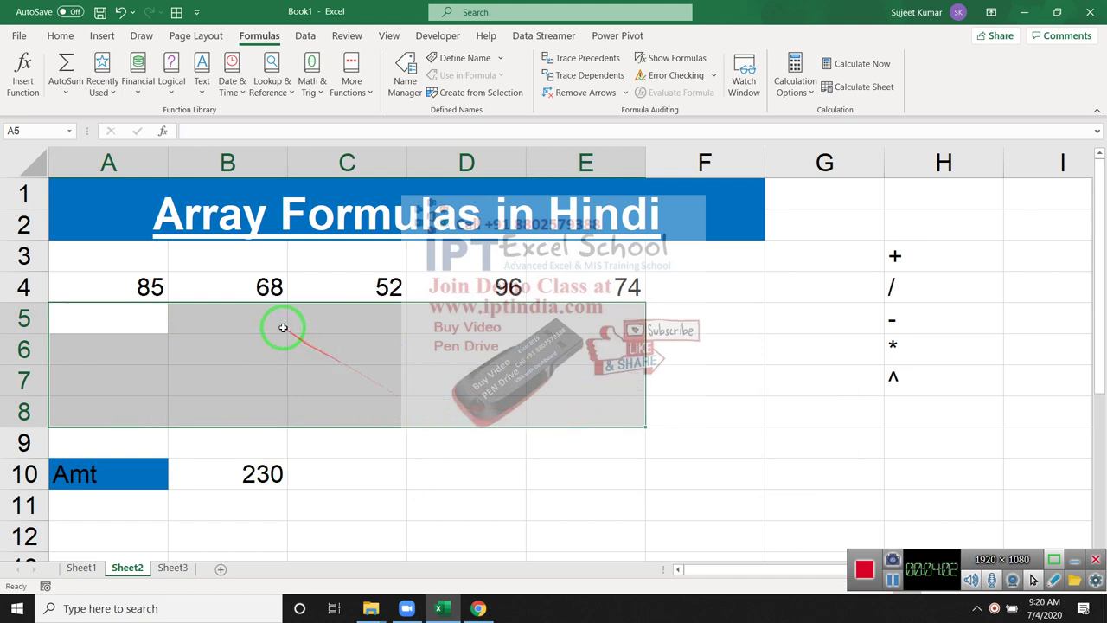
left_click(278, 325)
left_click(236, 471)
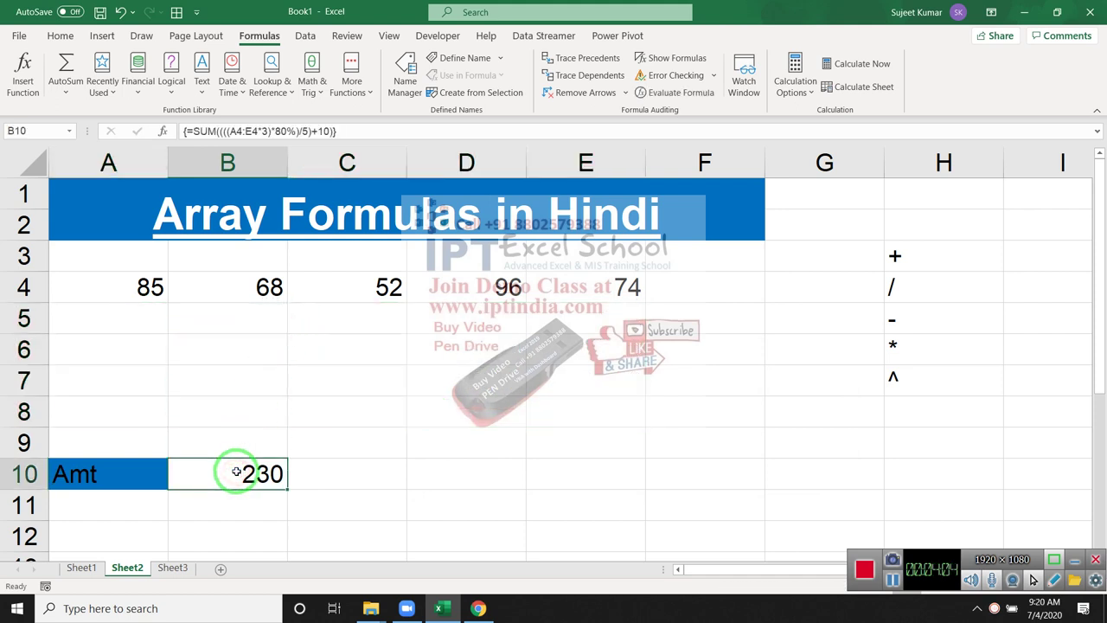
double_click(236, 472)
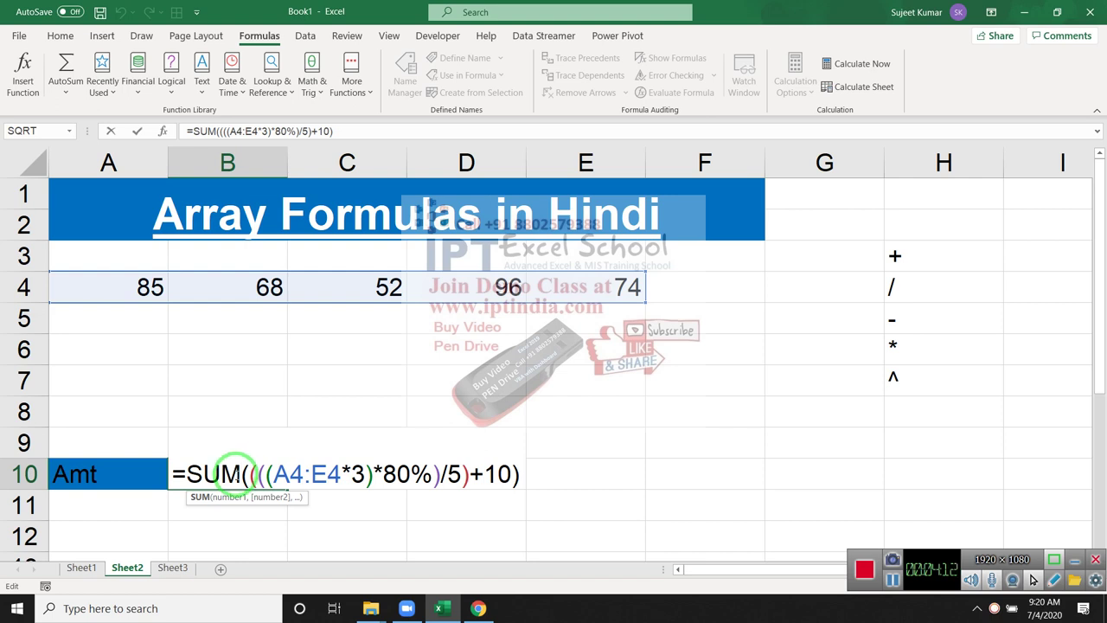
key("Escape")
Step: Enter 85, 36, 85, 25 and 74 across cells A5 to E5
left_click(123, 314)
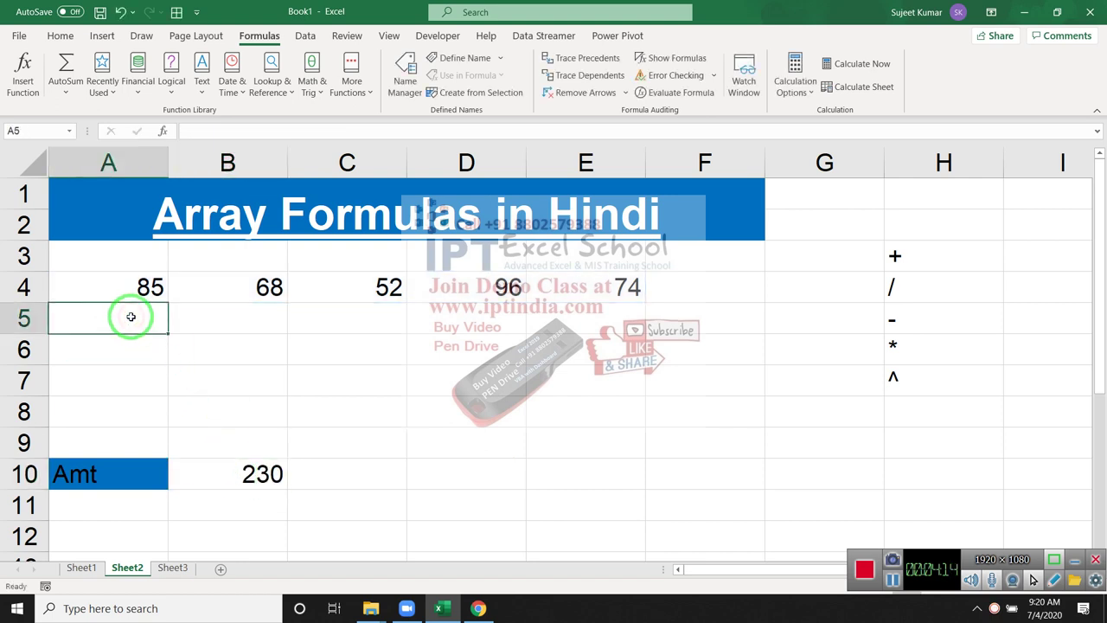
type("85")
key("Tab")
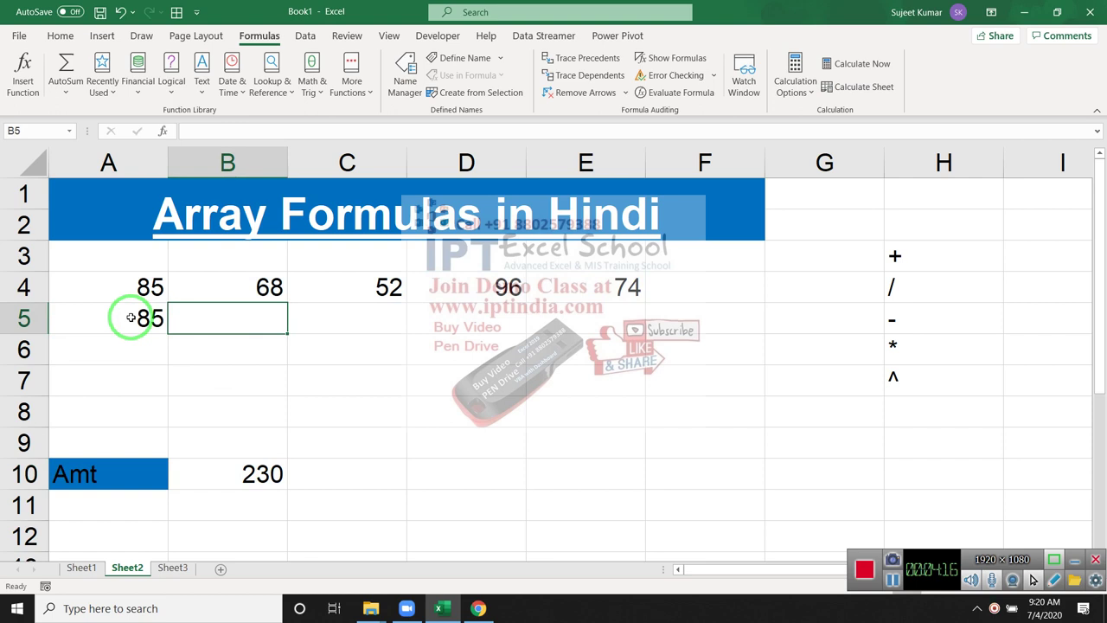
type("36")
key("Tab")
type("85")
key("Tab")
type("25")
key("Tab")
key("Tab")
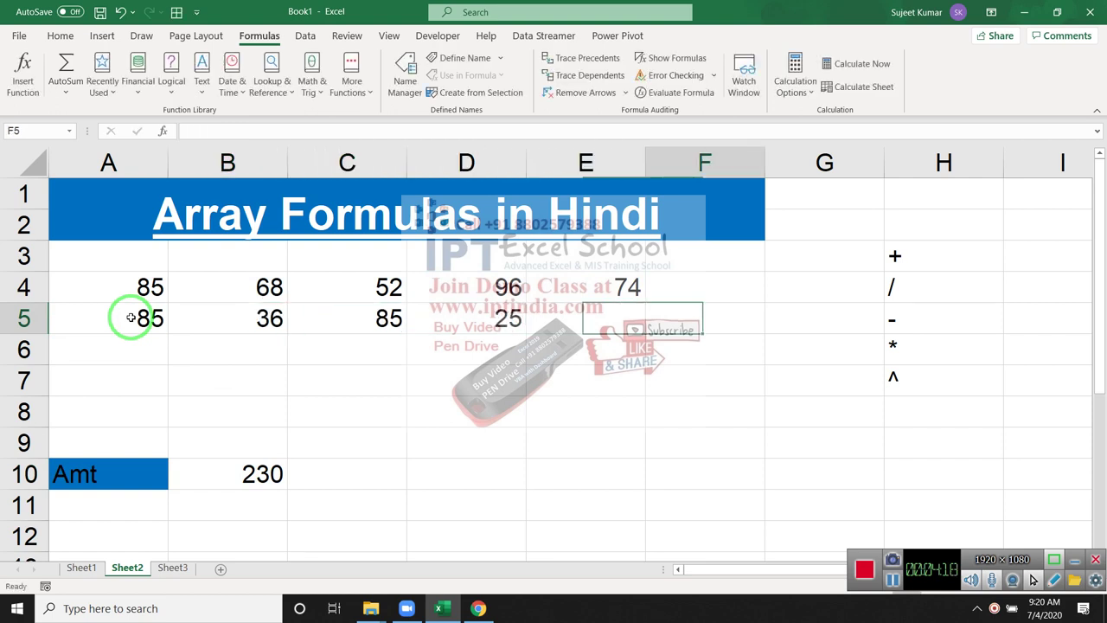
key("Left")
type("74")
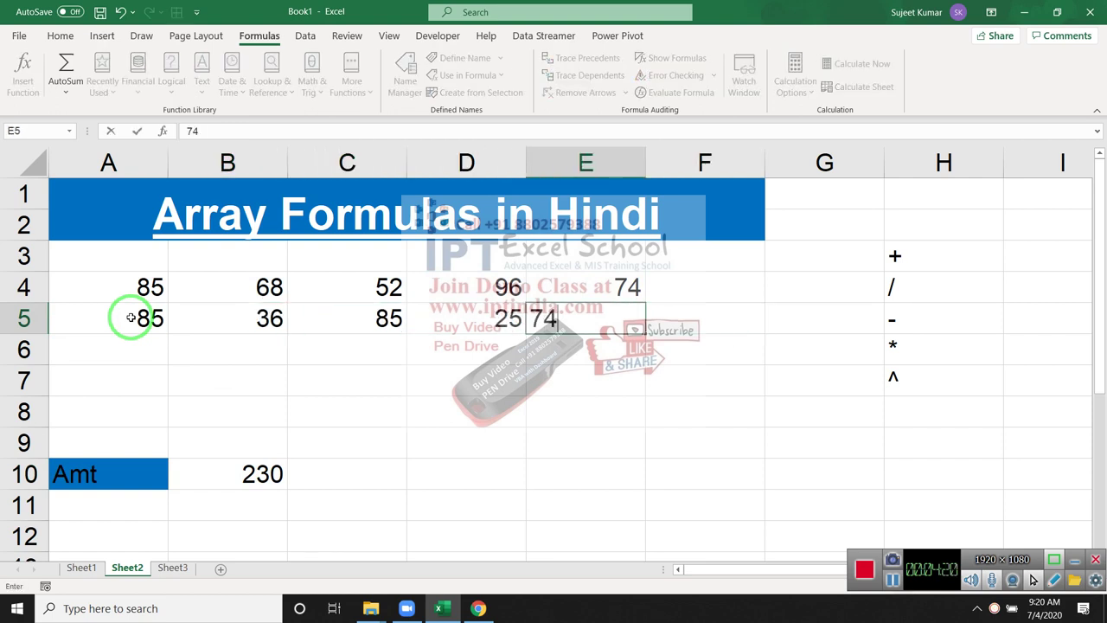
Step: Select cell C10 to prepare for a new formula
left_click(316, 469)
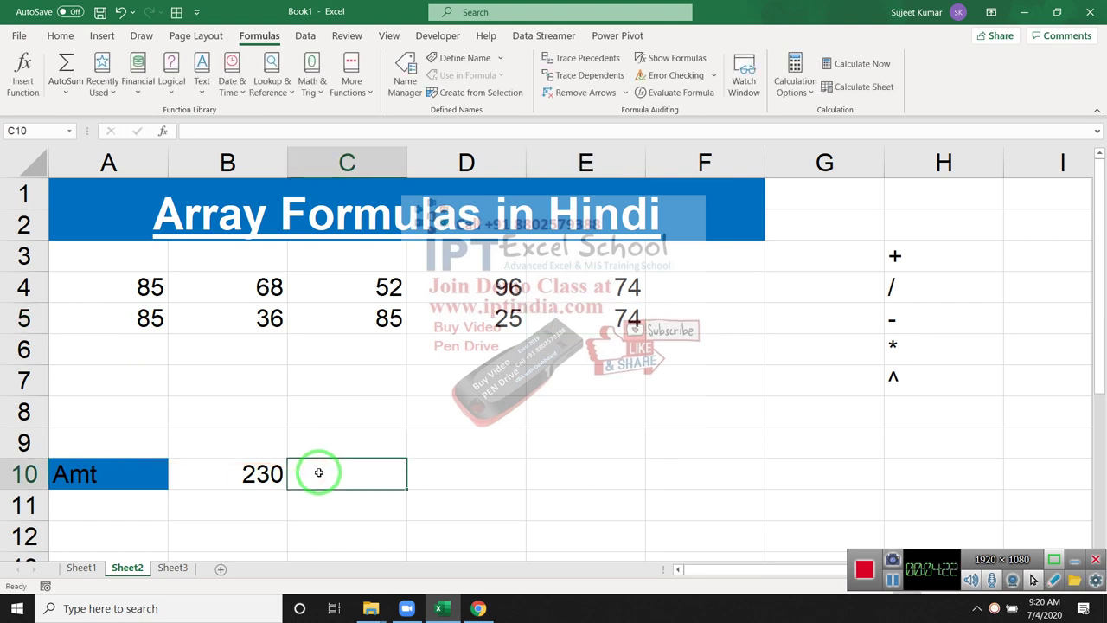
left_click(234, 342)
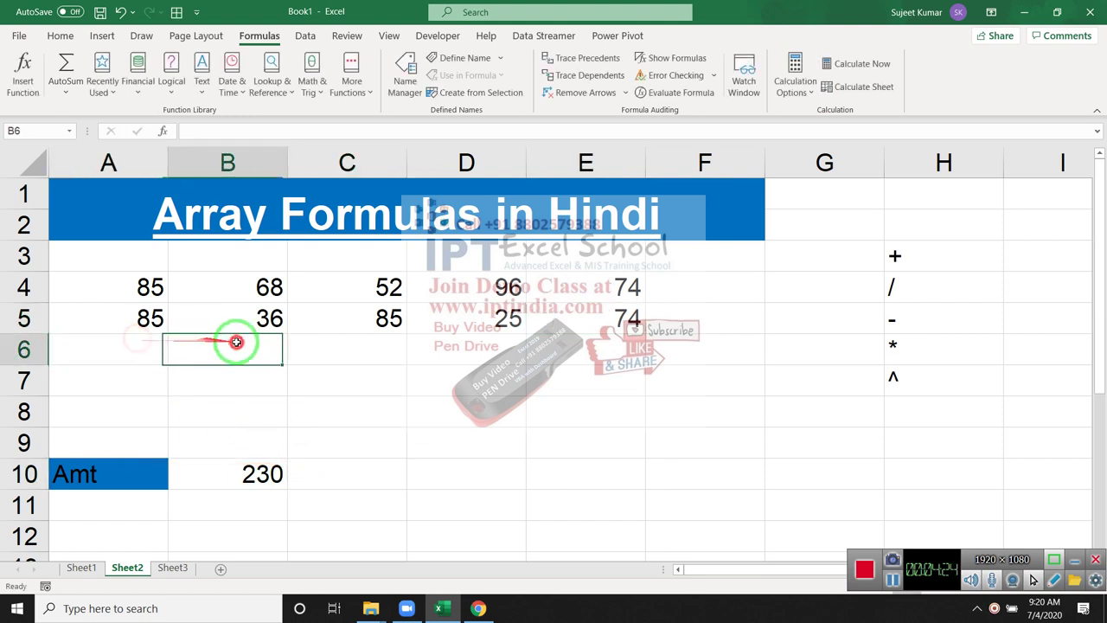
left_click(358, 345)
left_click(353, 473)
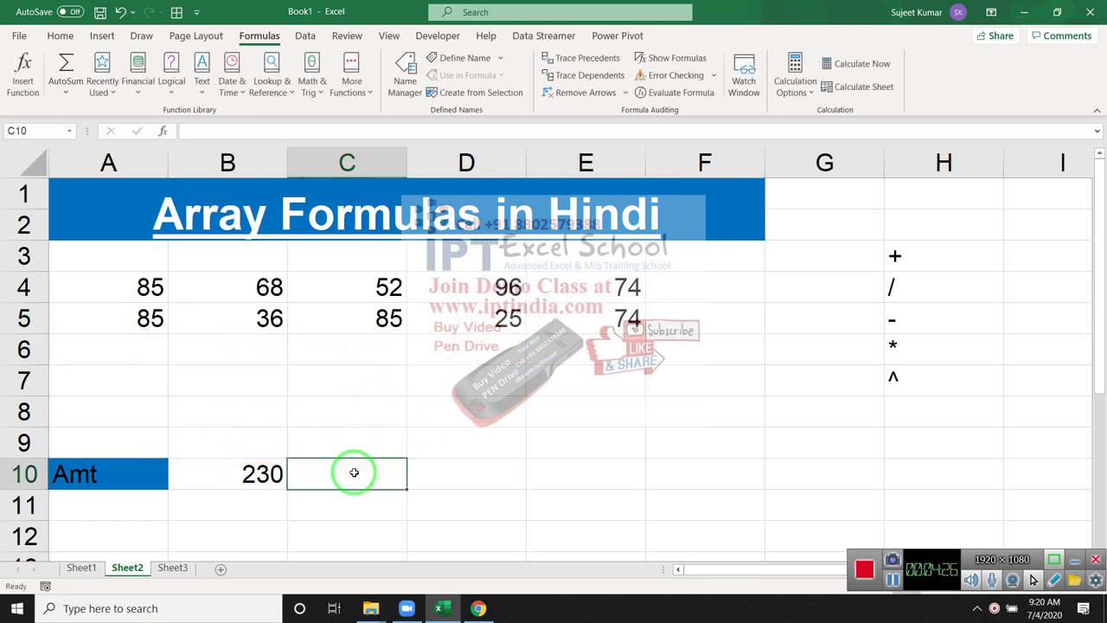
Step: Enter =SUMPRODUCT(A4:E4-A5:E5) in C10, which returns 70
type("=sum")
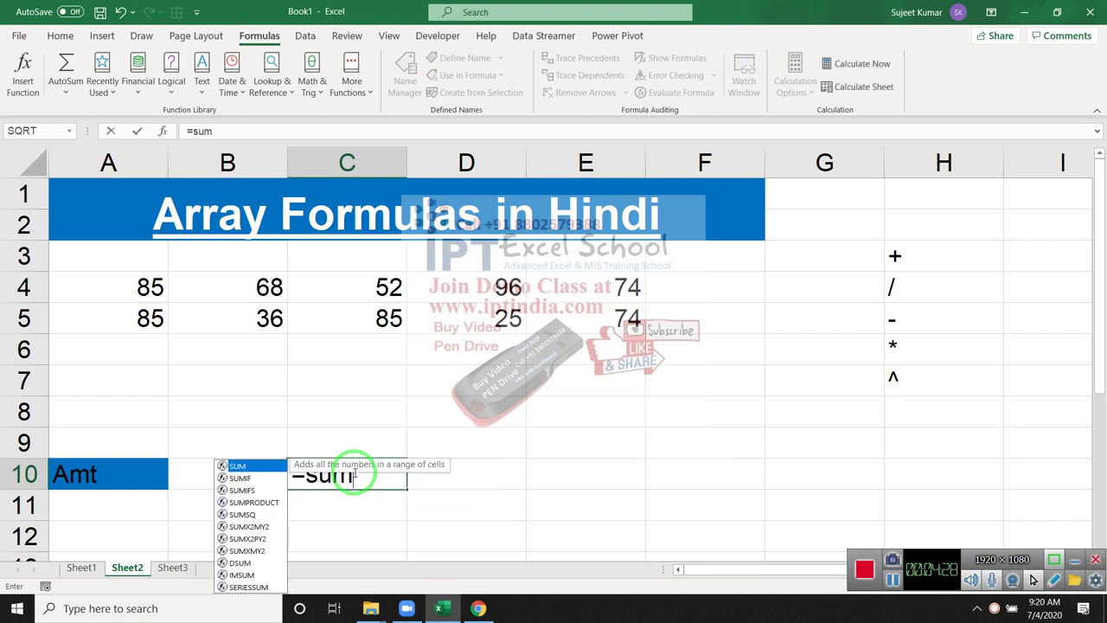
key("Down")
key("Down")
key("Down")
key("Tab")
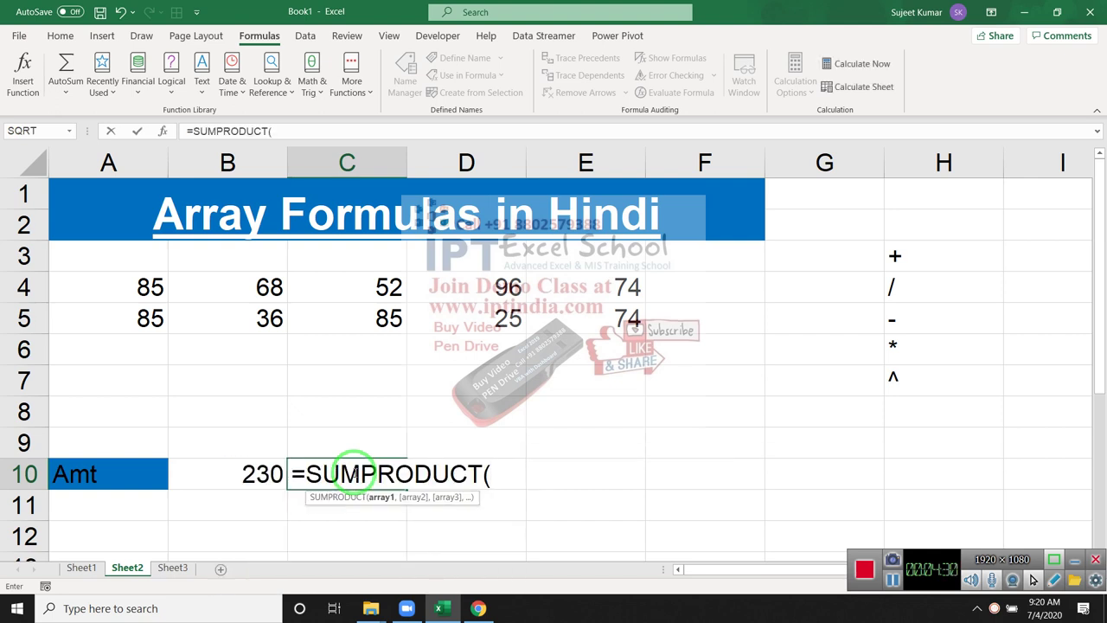
left_click_drag(145, 286, 588, 286)
type("-")
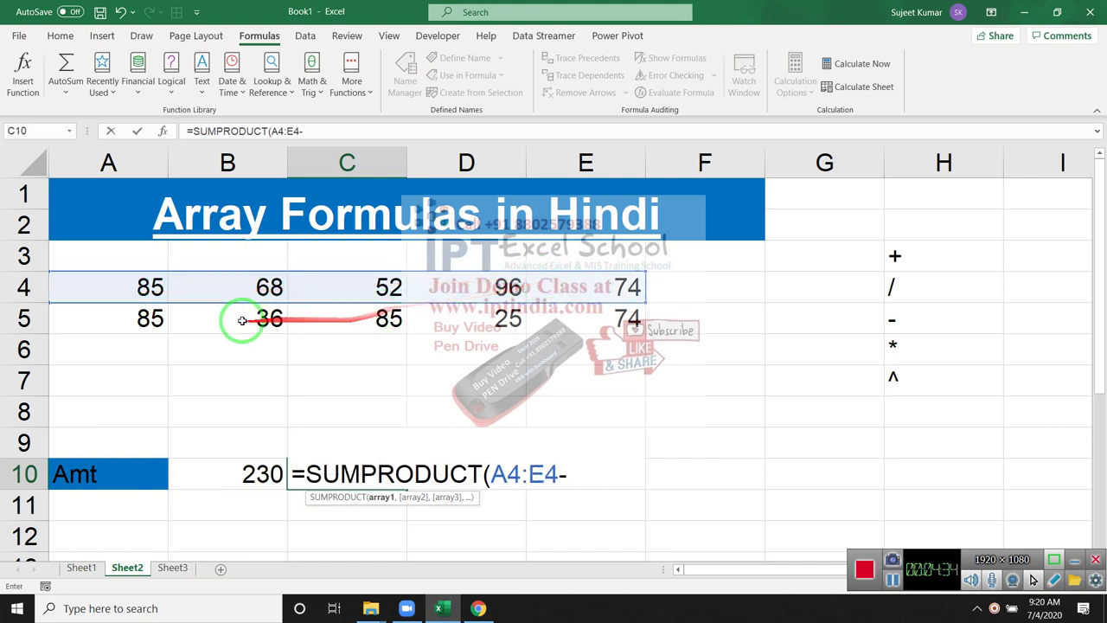
left_click_drag(143, 317, 574, 320)
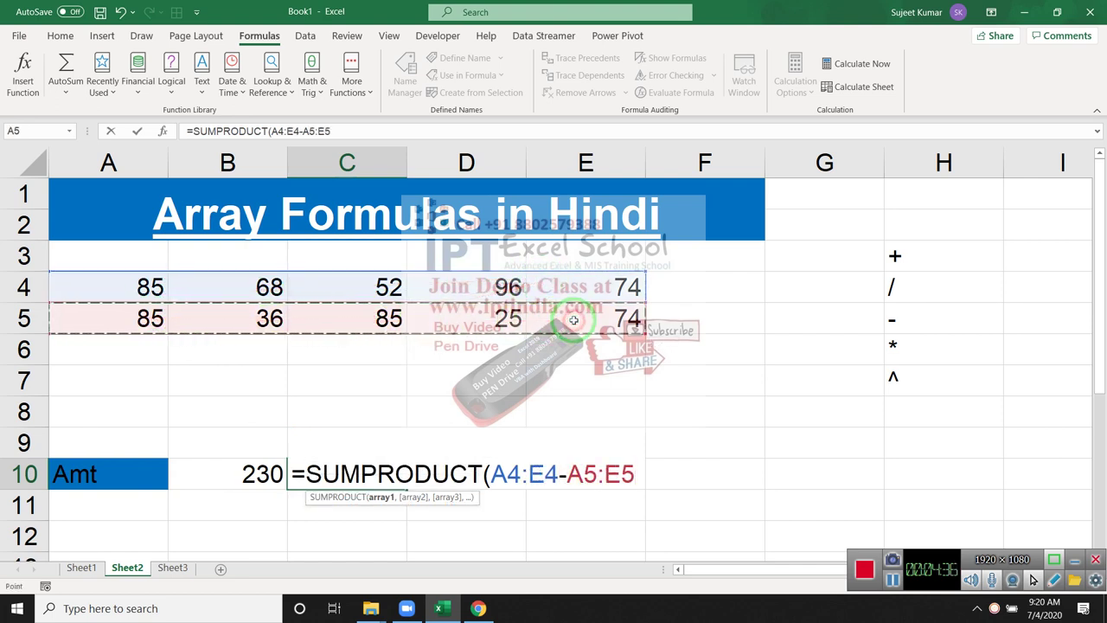
key("Return")
left_click(387, 474)
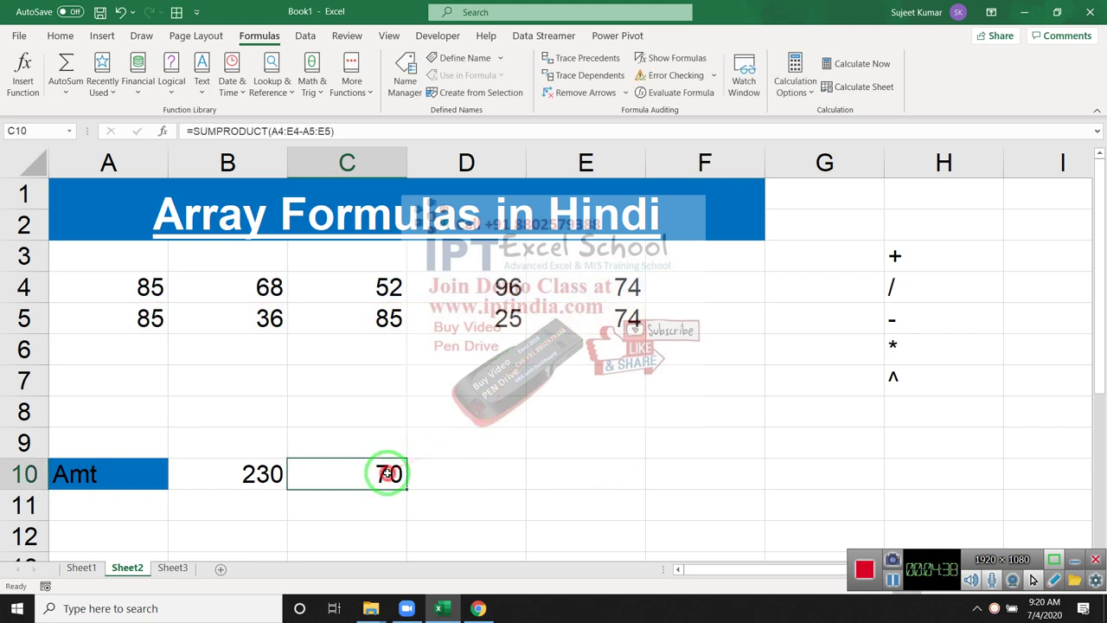
Step: Enter {=SUM(A4:E4-A5:E5)} in D10 as an array formula with Ctrl+Shift+Enter
left_click(430, 475)
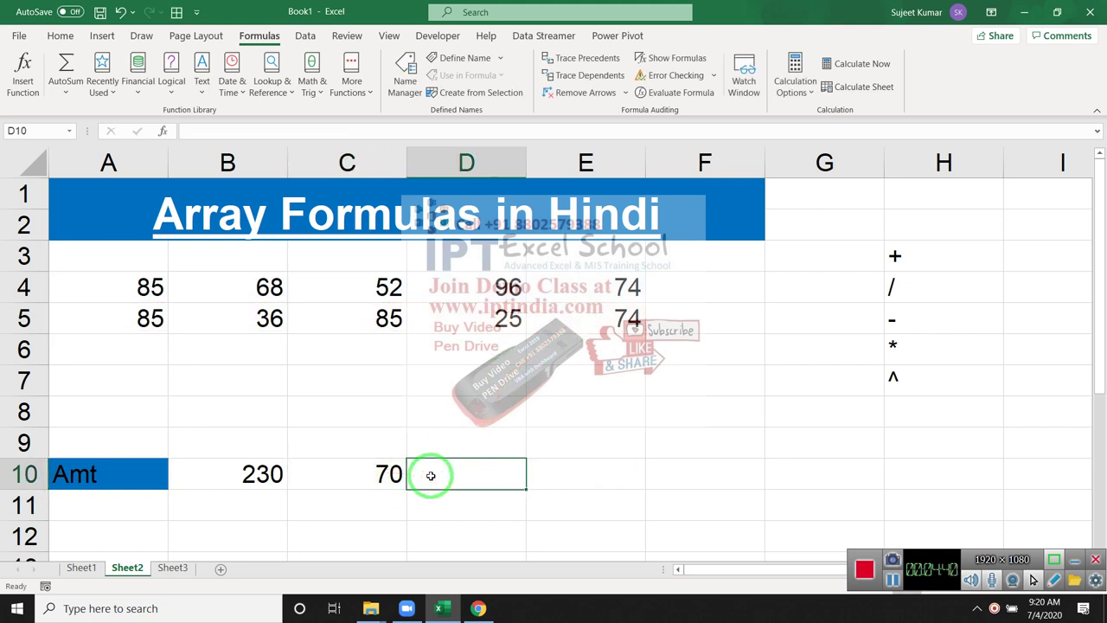
type("=sum")
key("Tab")
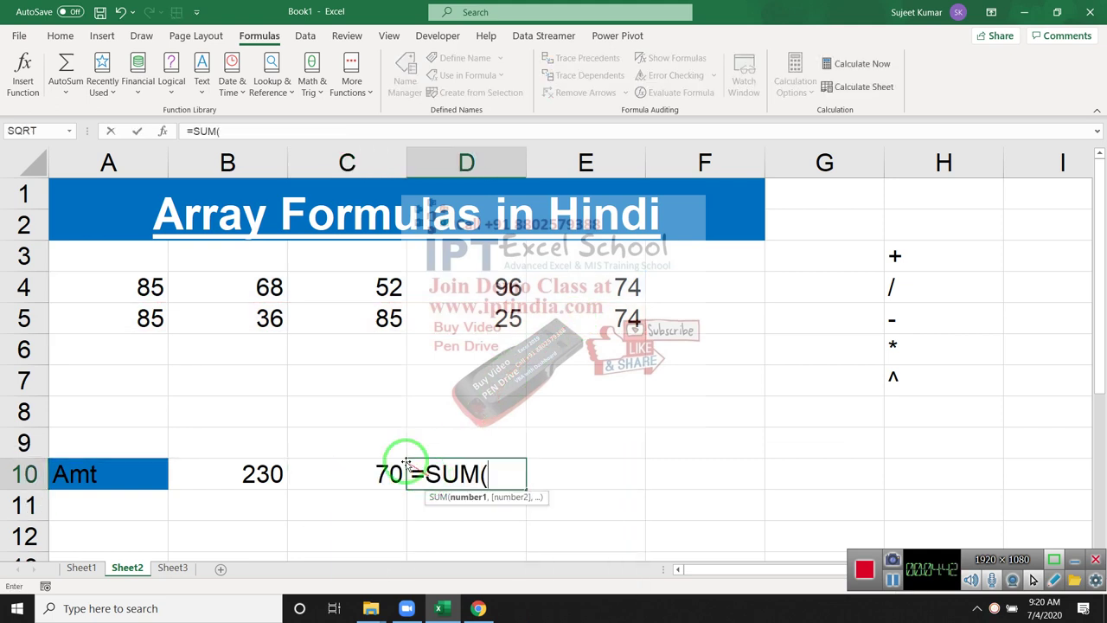
left_click_drag(148, 286, 546, 274)
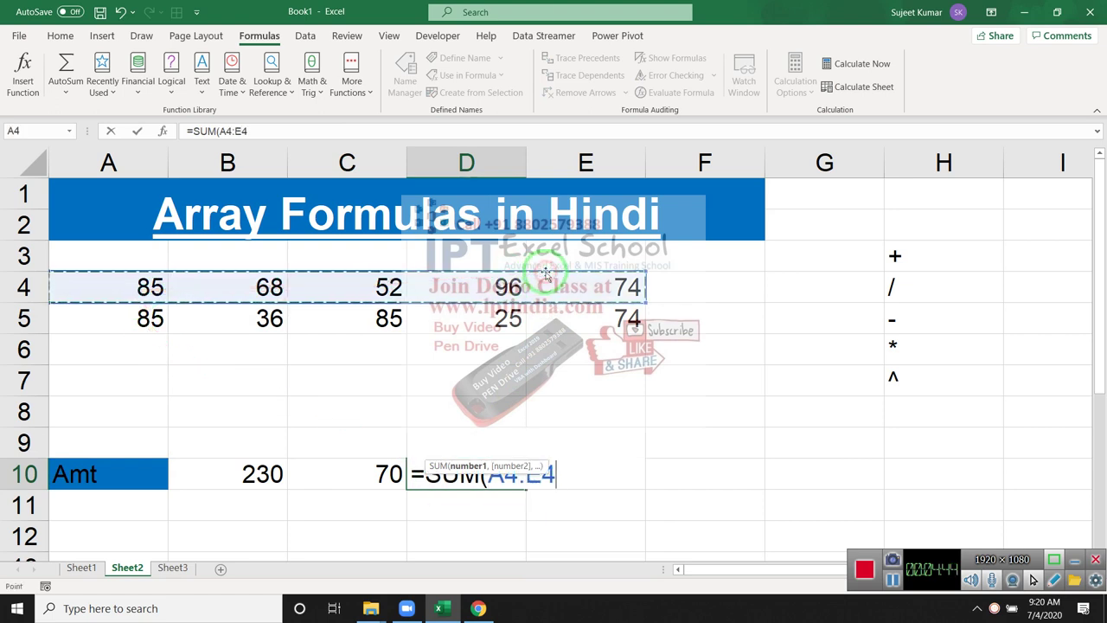
type("-")
left_click_drag(148, 318, 587, 311)
key("ctrl+shift+Return")
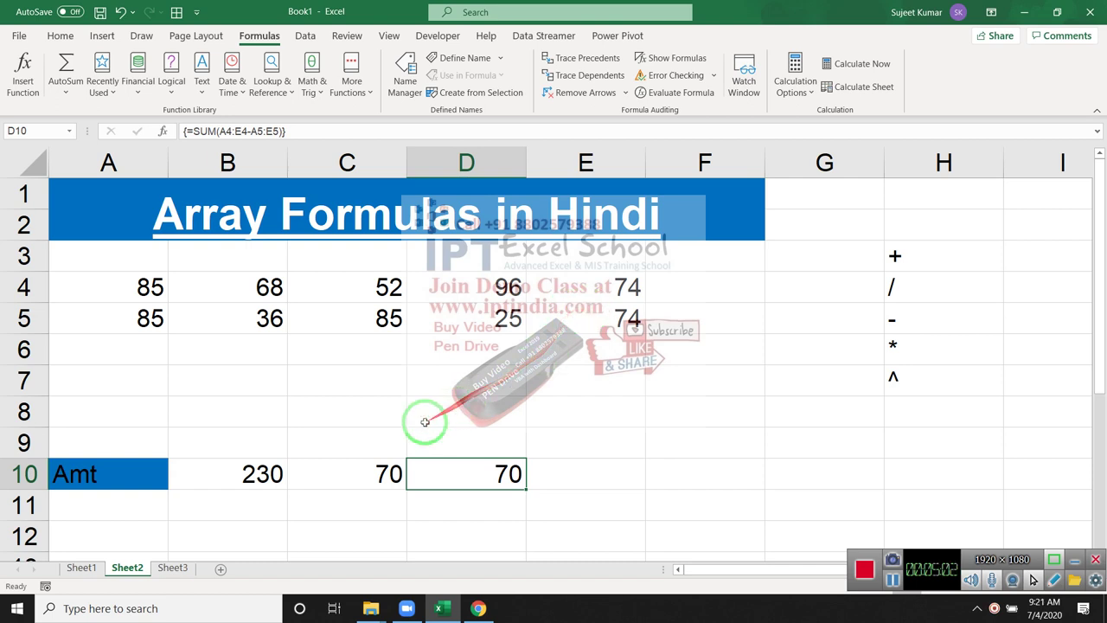
Step: Clear the old numbers in rows 4–5 and the results in B9:D10
left_click(104, 278)
left_click_drag(104, 278, 658, 326)
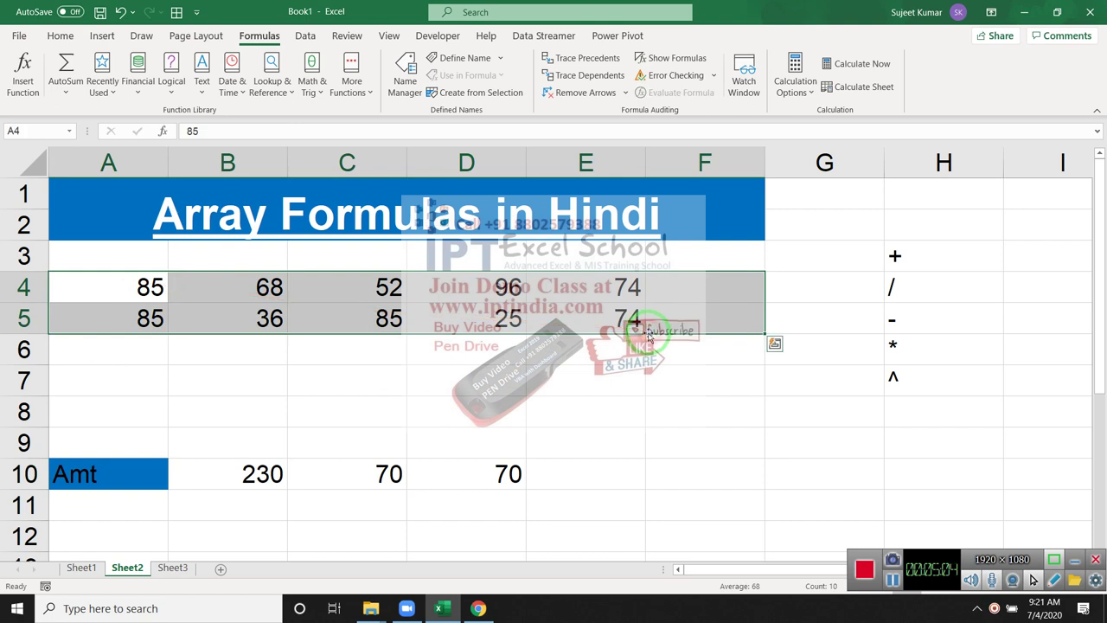
key("Delete")
left_click_drag(247, 431, 469, 482)
key("Delete")
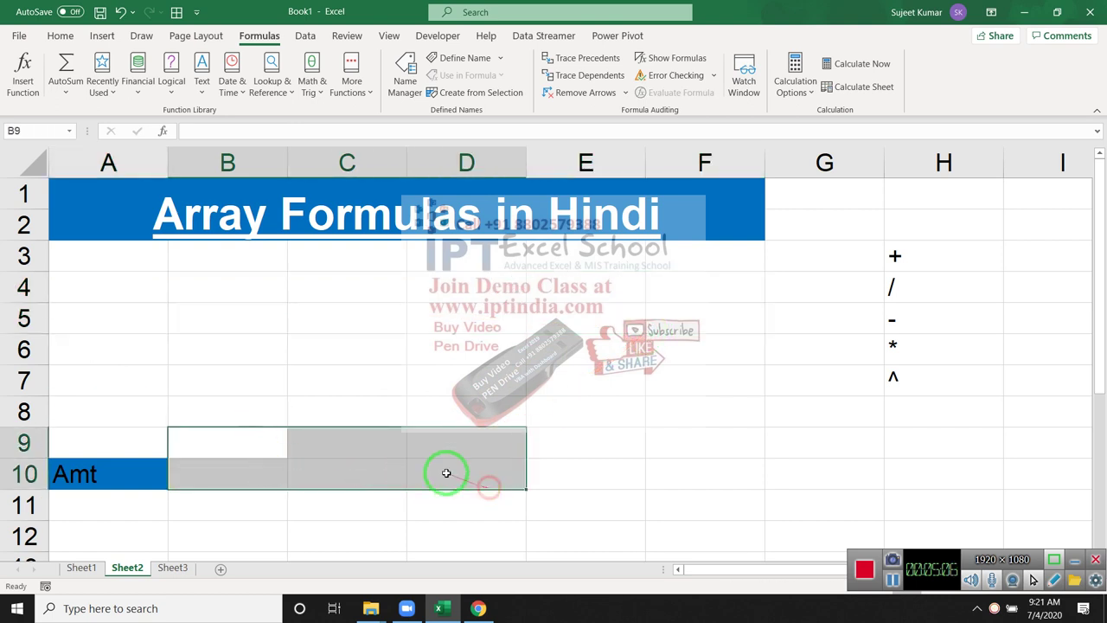
Step: Add the table headers Item in A3 and Cost in B3
left_click(105, 276)
left_click(100, 257)
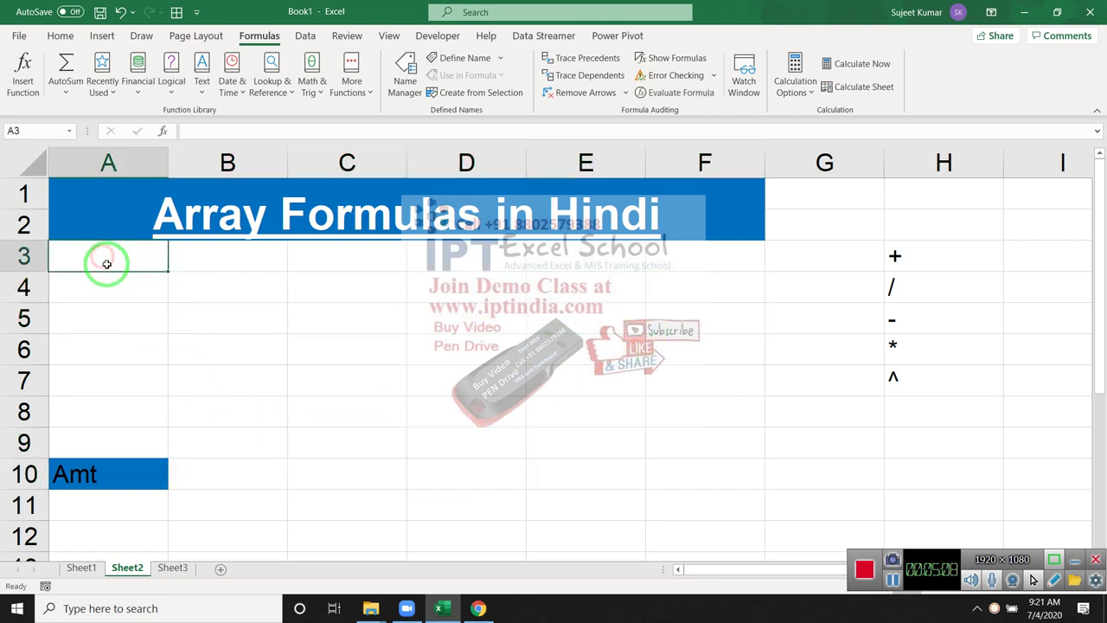
type("I")
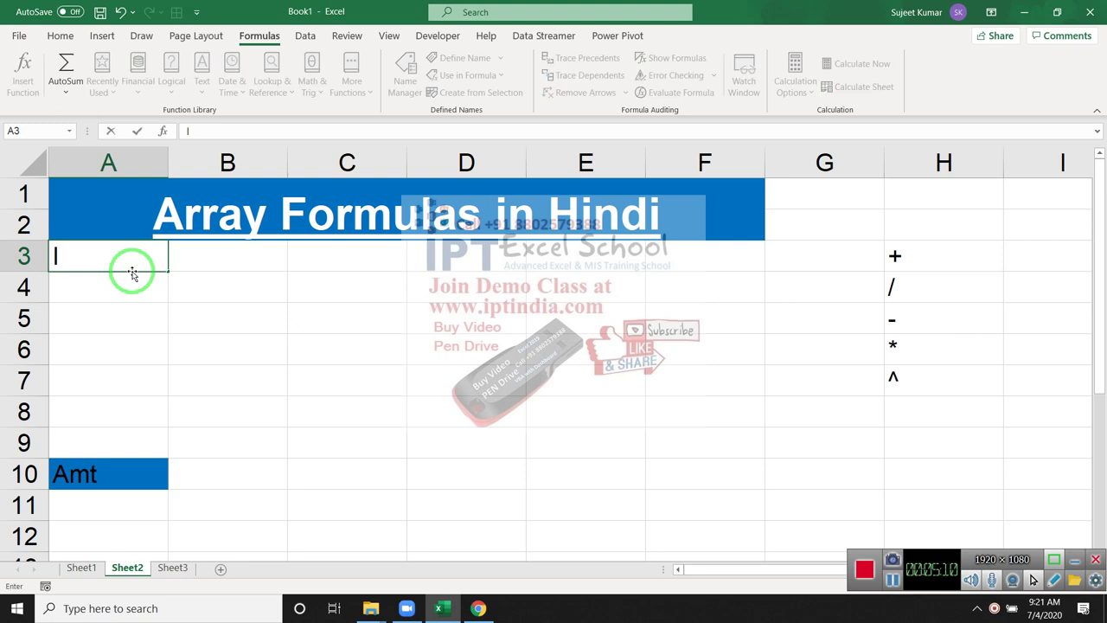
type("tem")
key("Tab")
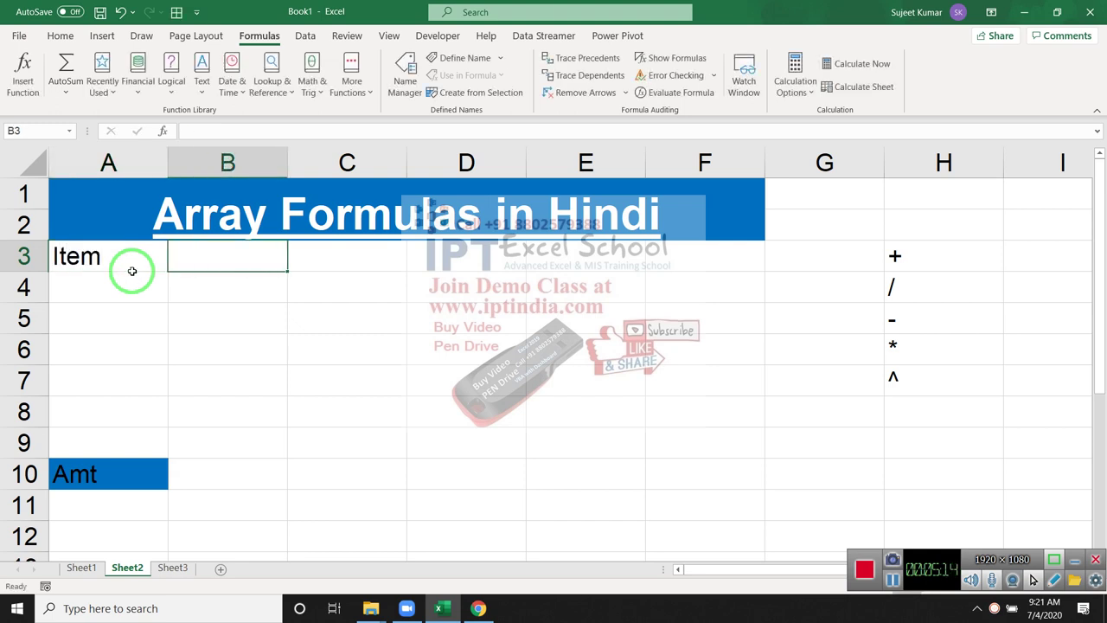
type("C")
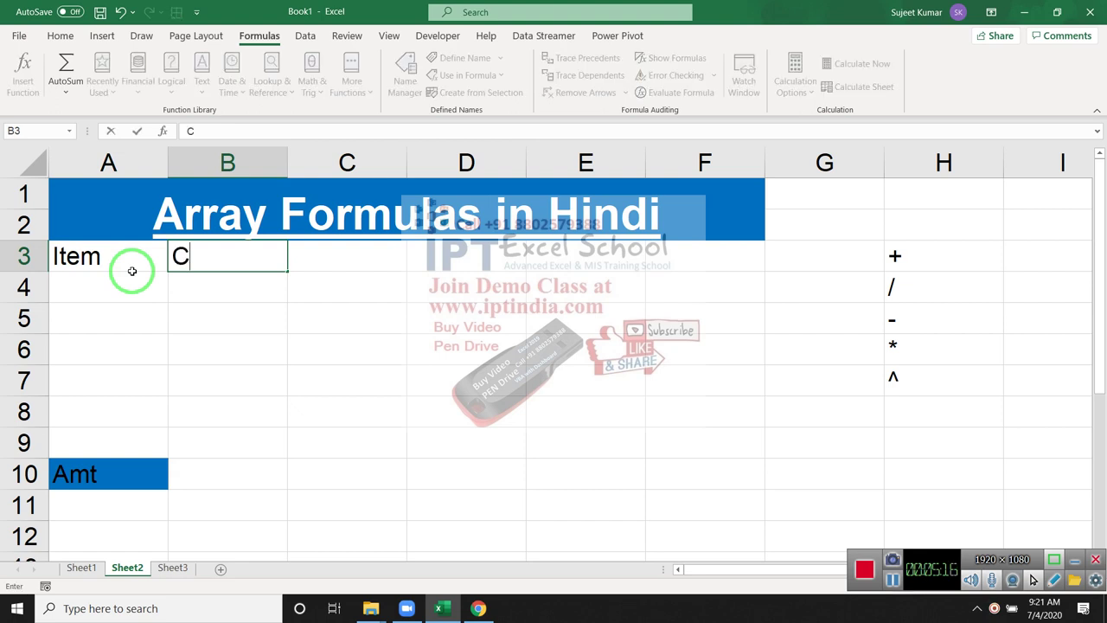
type("ost")
key("Return")
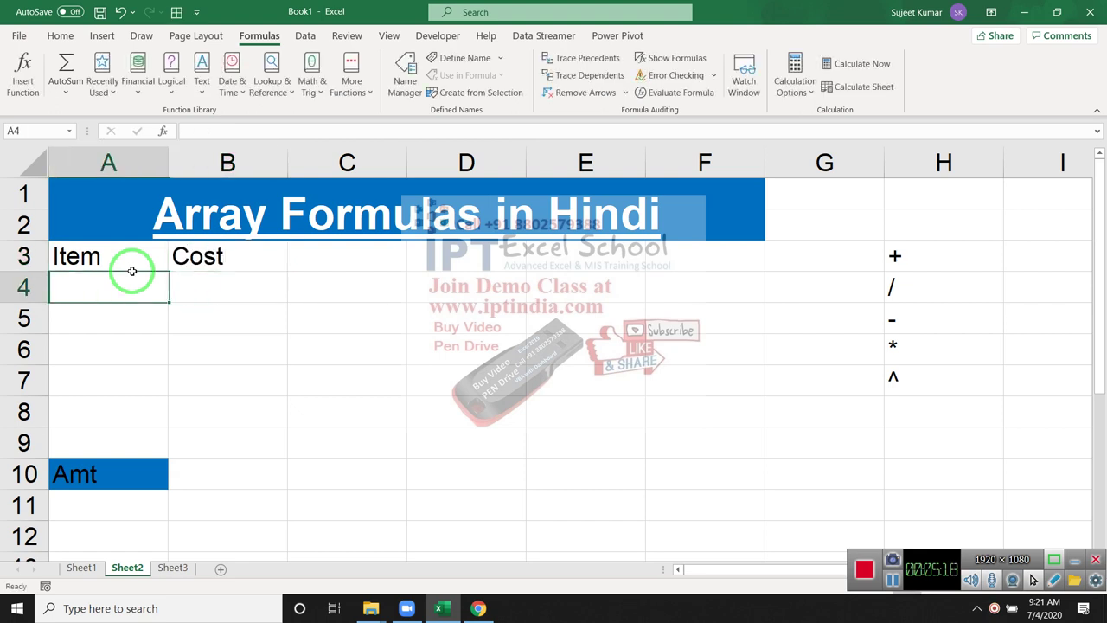
Step: List the items DVD, DVD, CD, DVD in A4:A7
type("D")
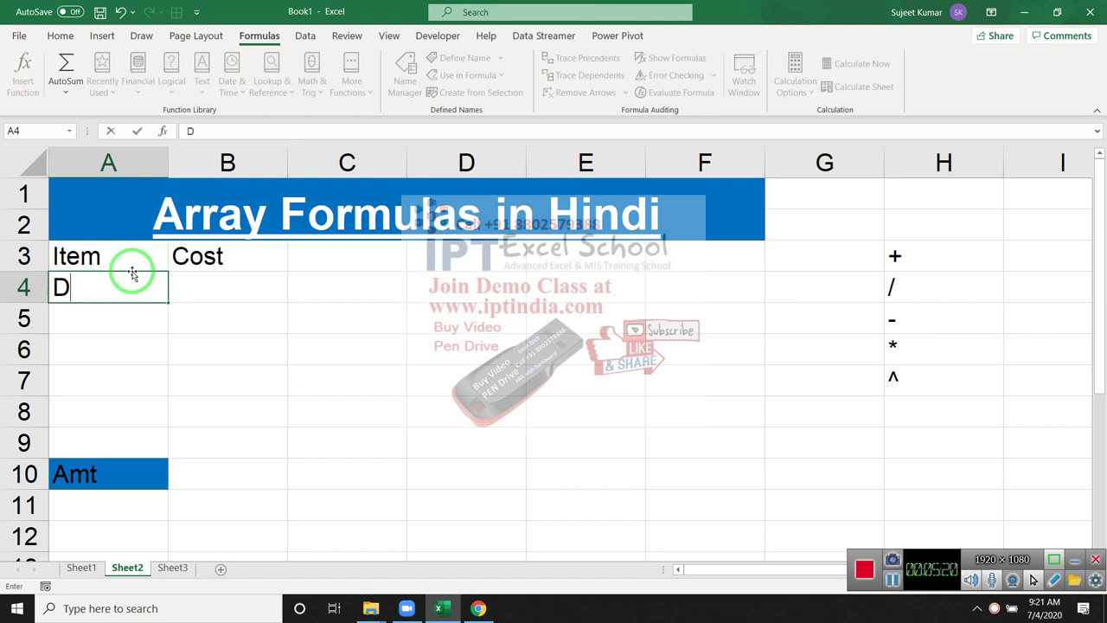
type("VD")
key("Return")
left_click(116, 295)
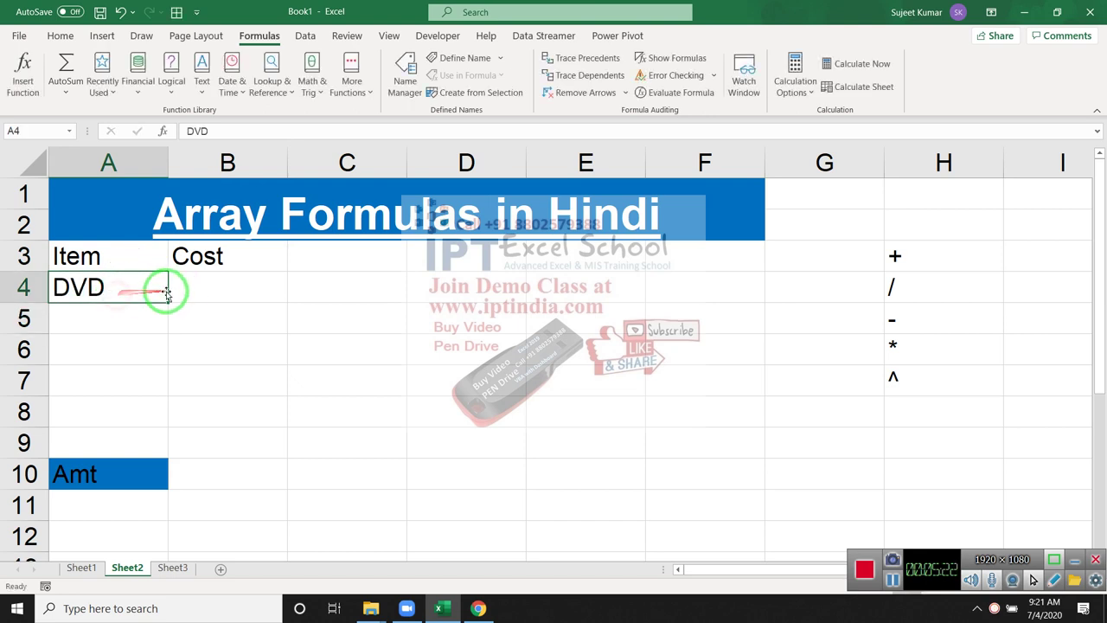
left_click_drag(167, 302, 155, 386)
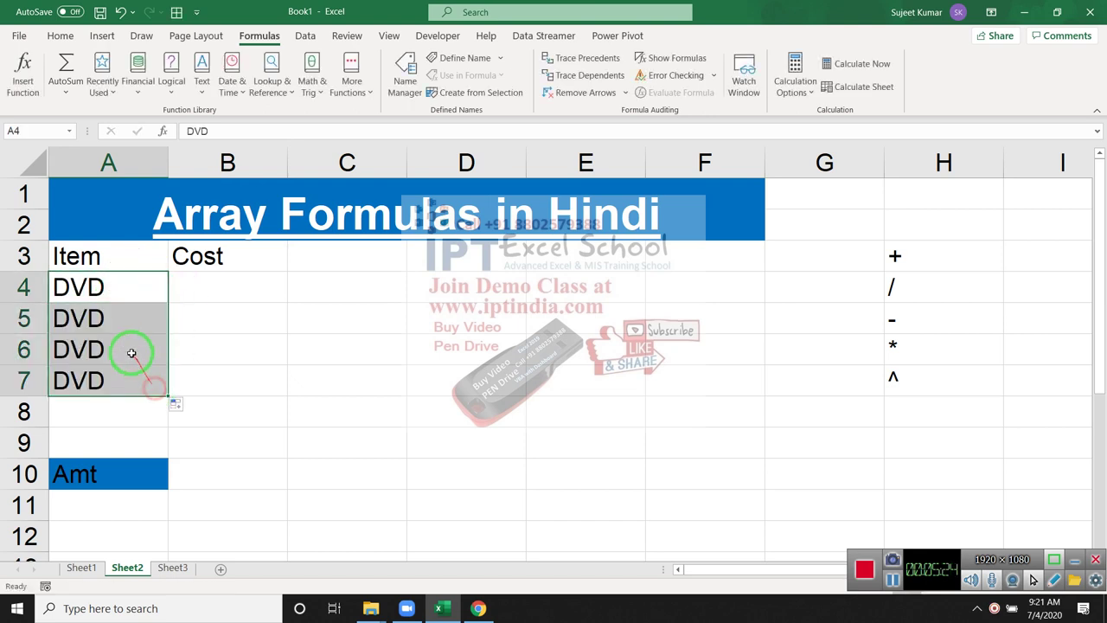
left_click(121, 337)
type("CD")
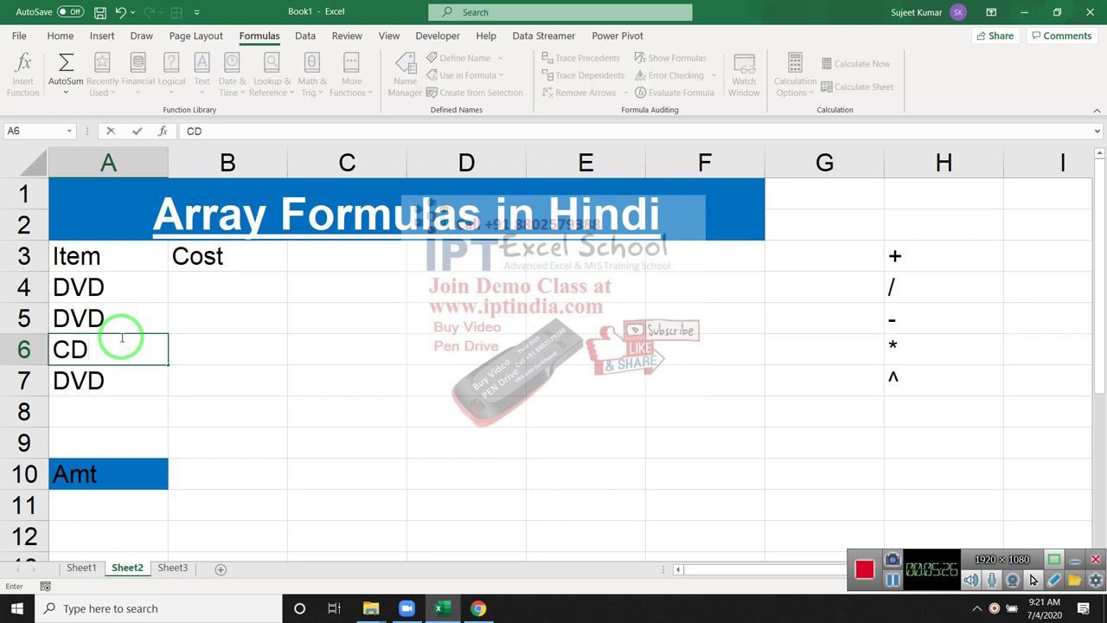
key("Return")
Step: Enter the costs 12, 27, 9 and 18 in B4:B7
left_click(234, 294)
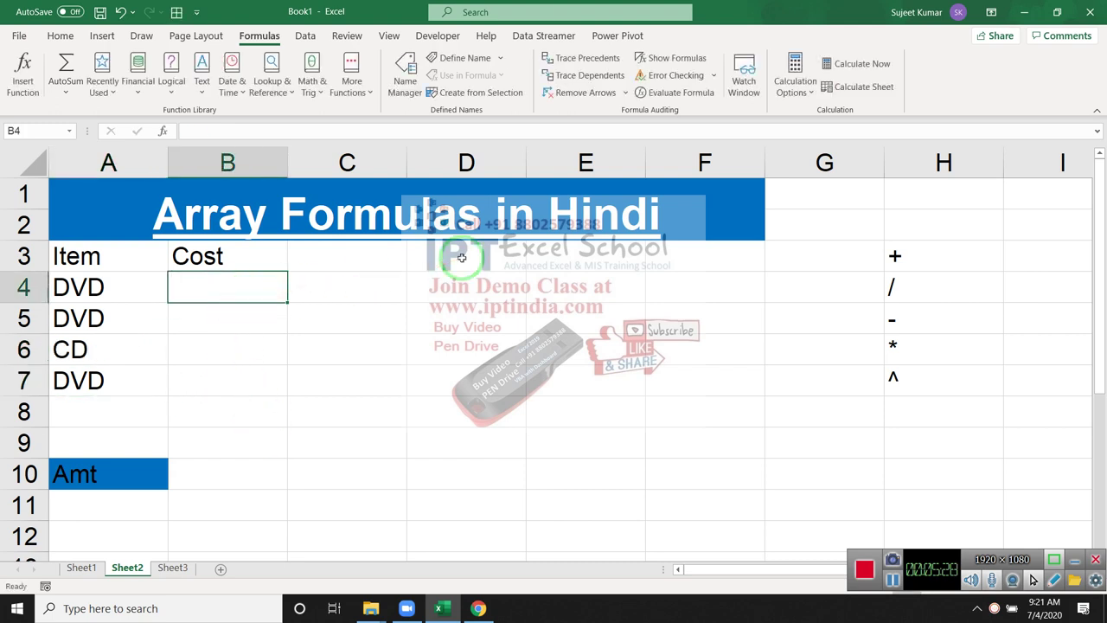
type("12")
key("Return")
type("27")
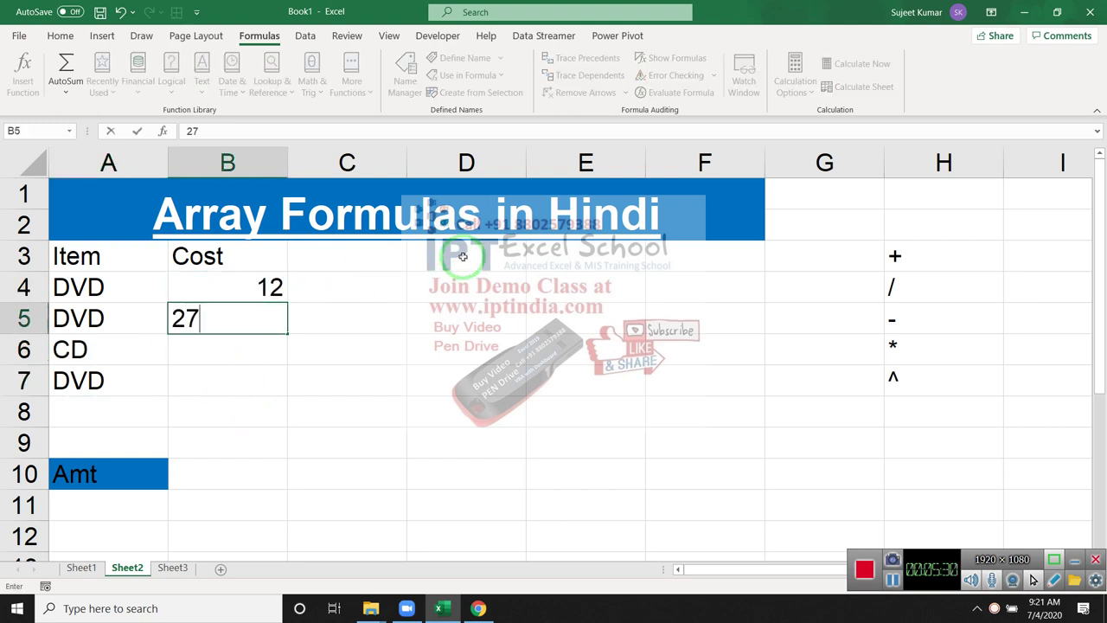
key("Return")
type("9")
key("Return")
type("1")
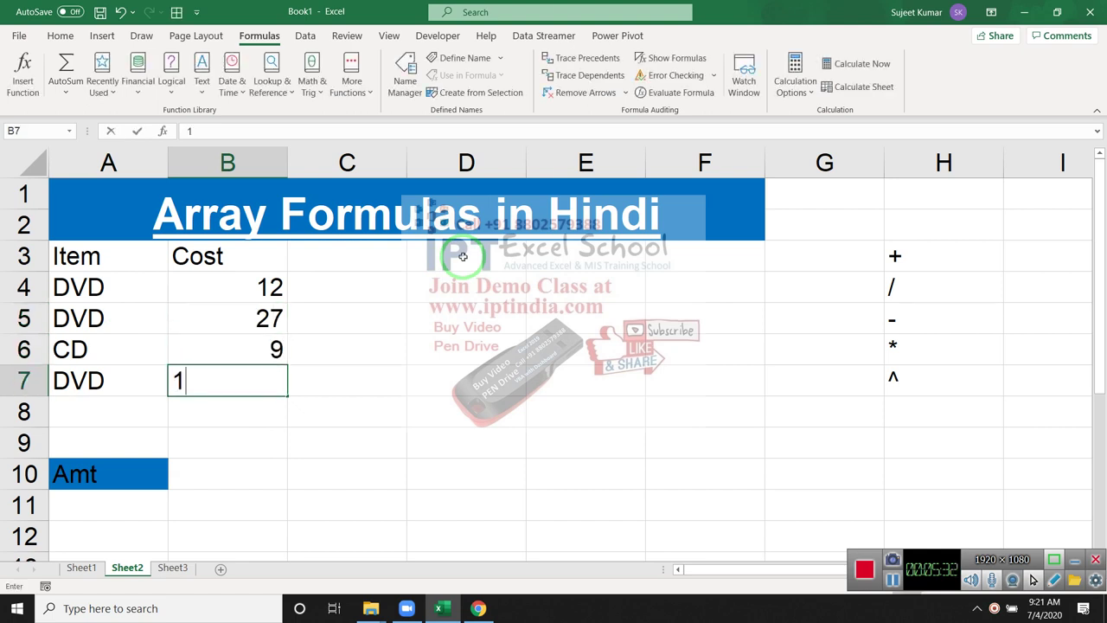
type("8")
key("Return")
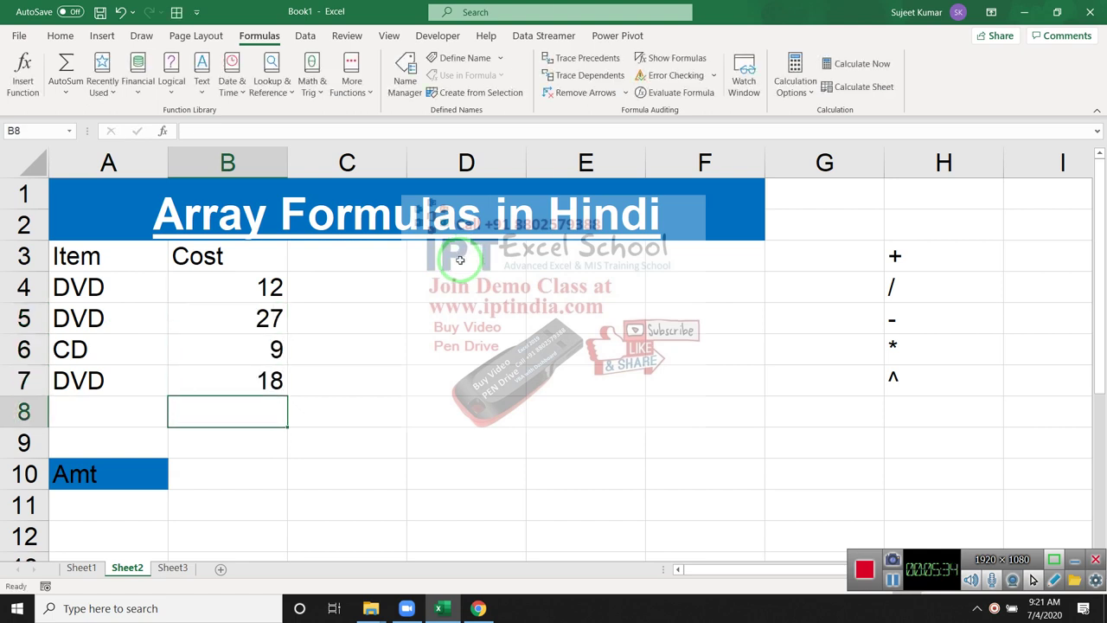
Step: Put the label Diss in A9 and the discount 0.15 in B9
left_click(85, 439)
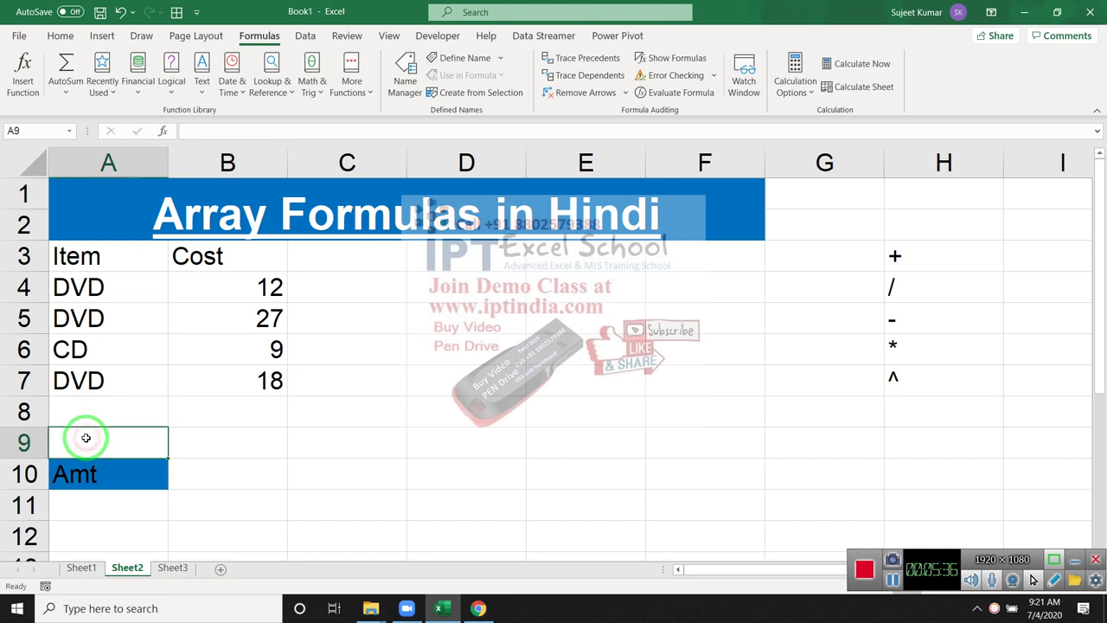
type("Di")
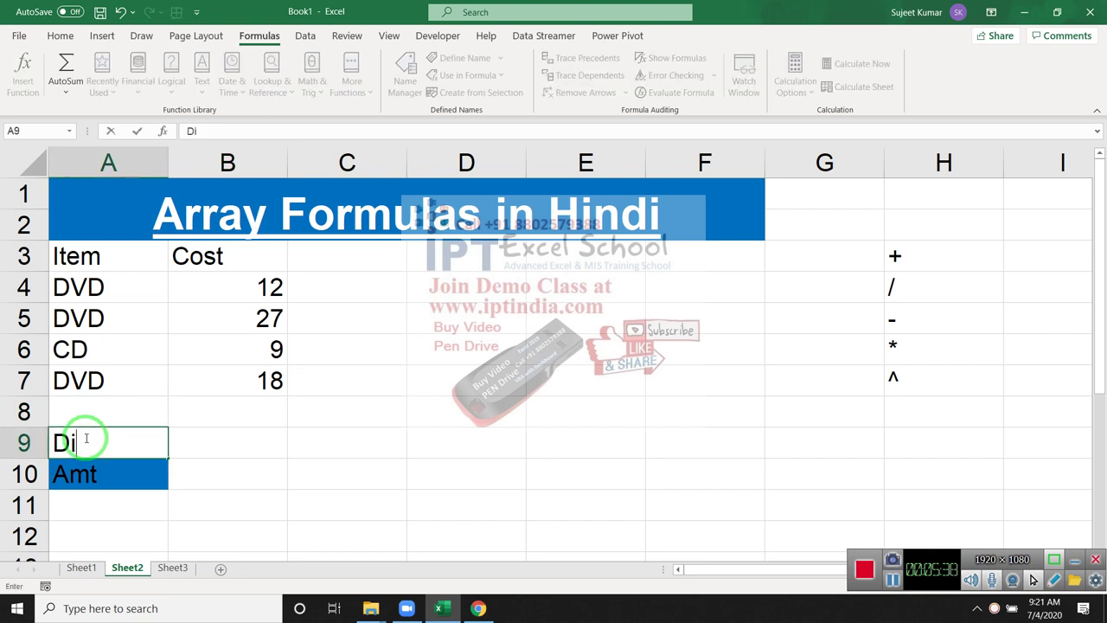
type("ss")
key("Tab")
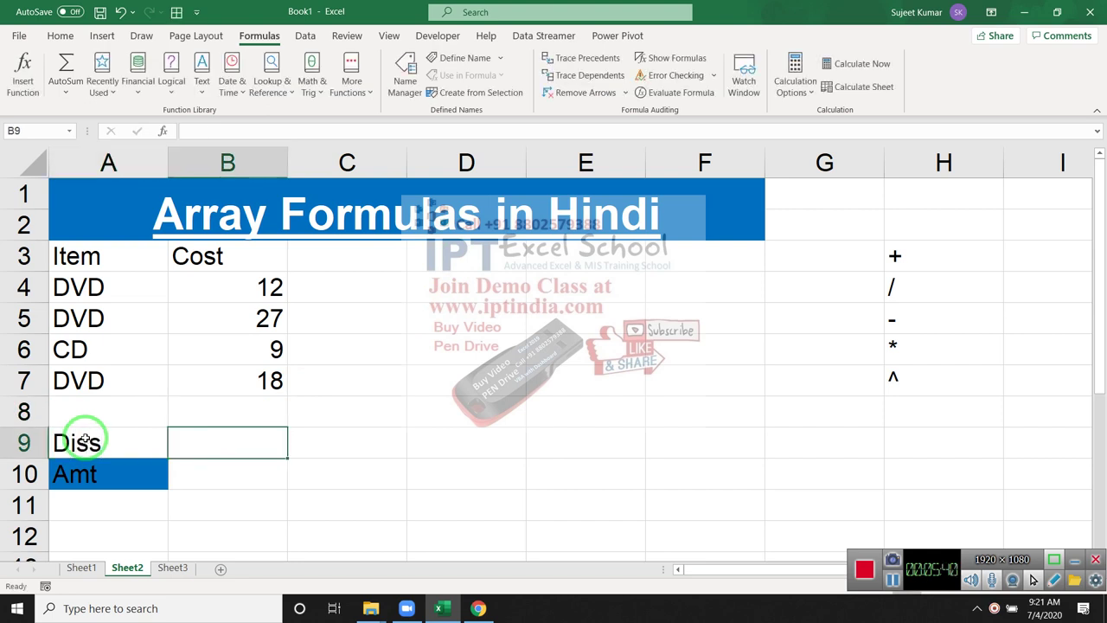
type("0.15")
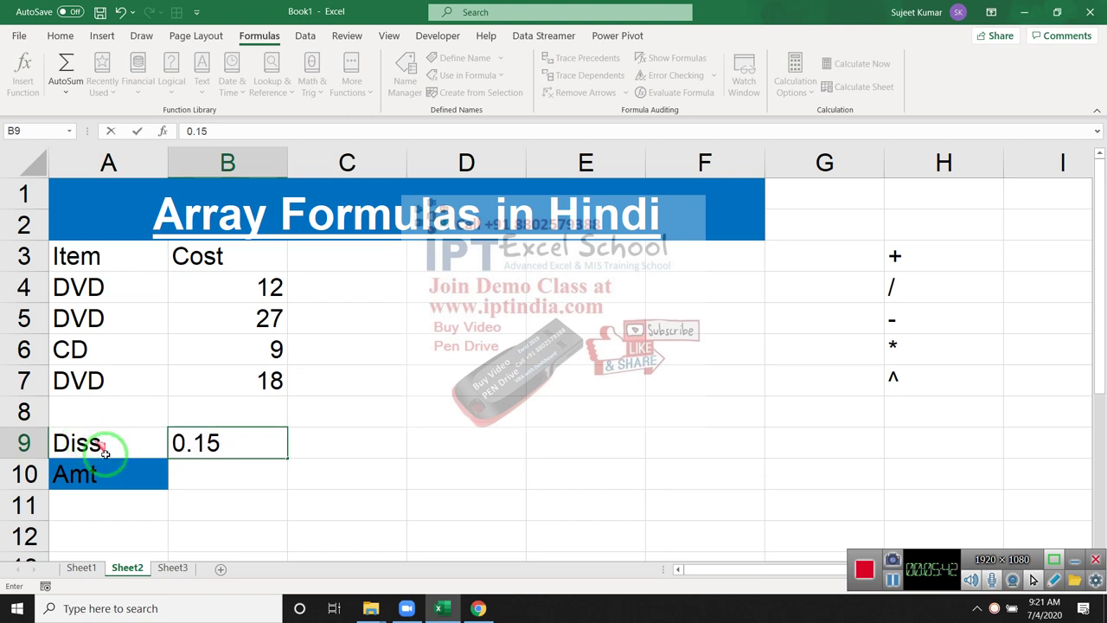
left_click(221, 474)
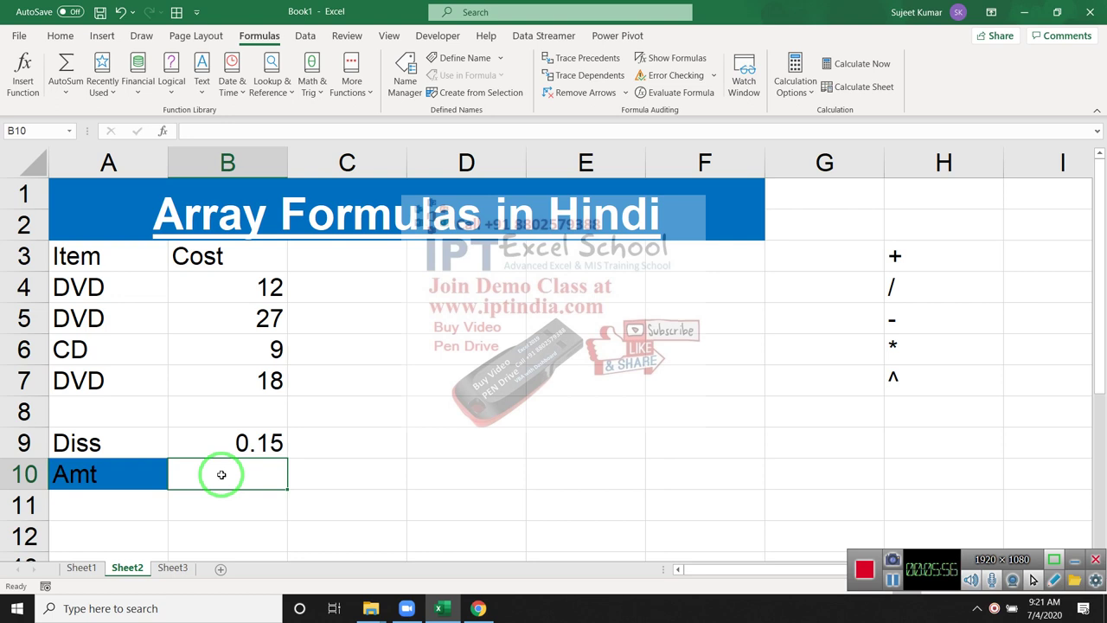
left_click(275, 288)
left_click(298, 288)
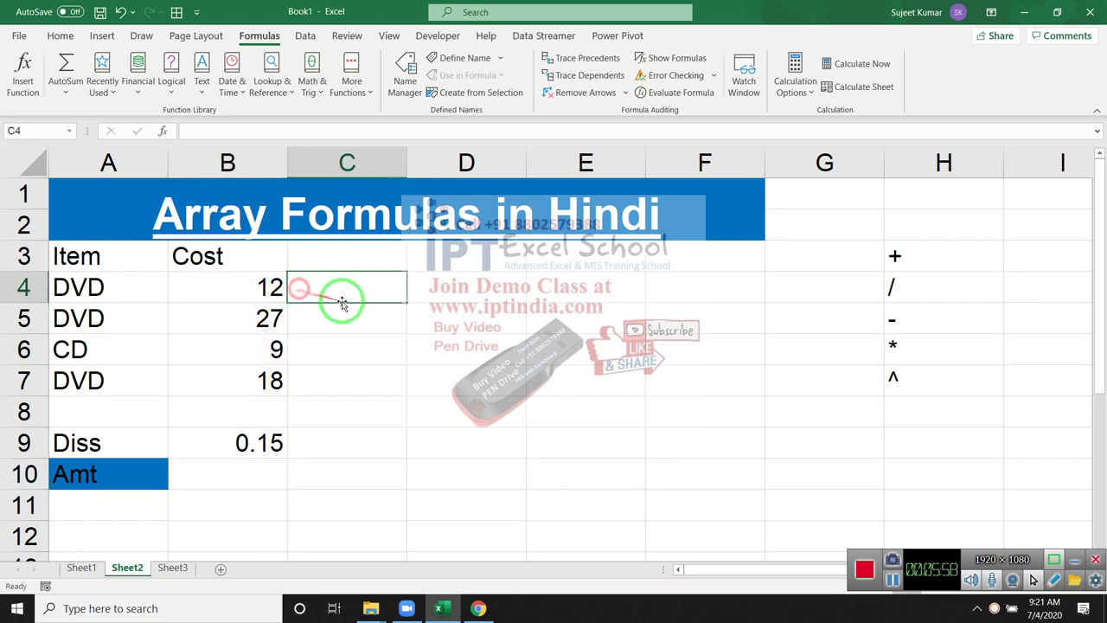
type("=")
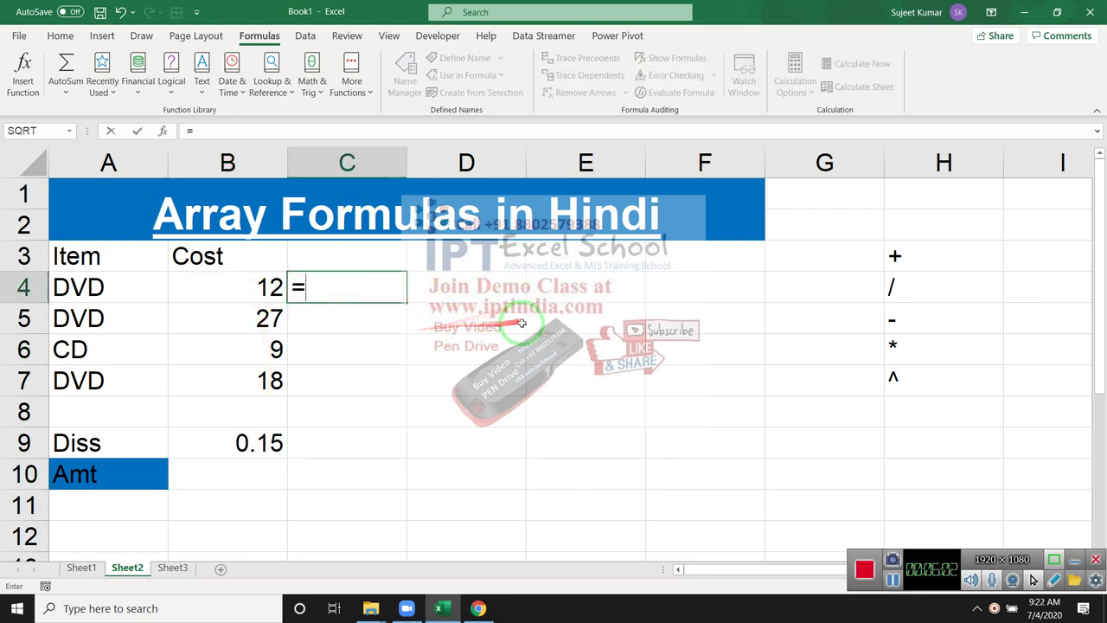
left_click(273, 290)
type("*8")
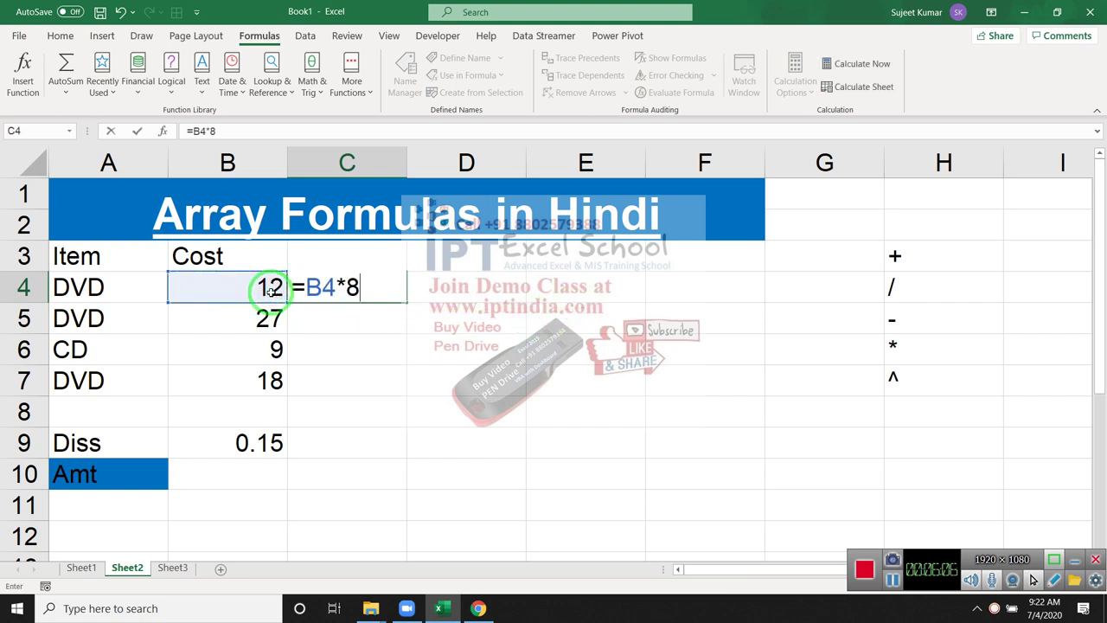
type("5%")
key("Return")
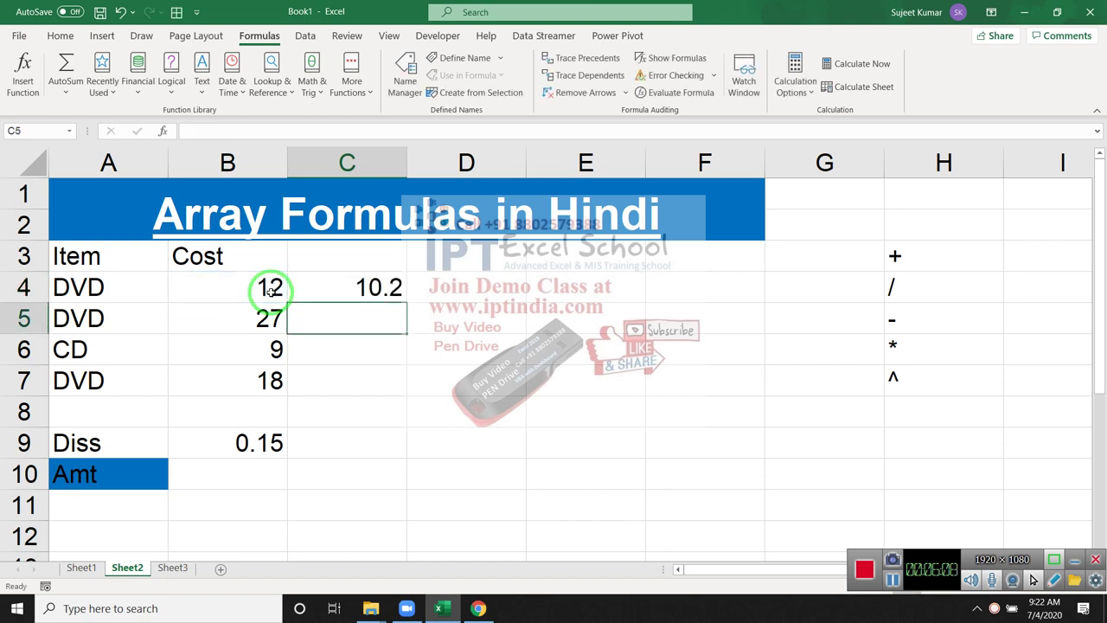
key("Up")
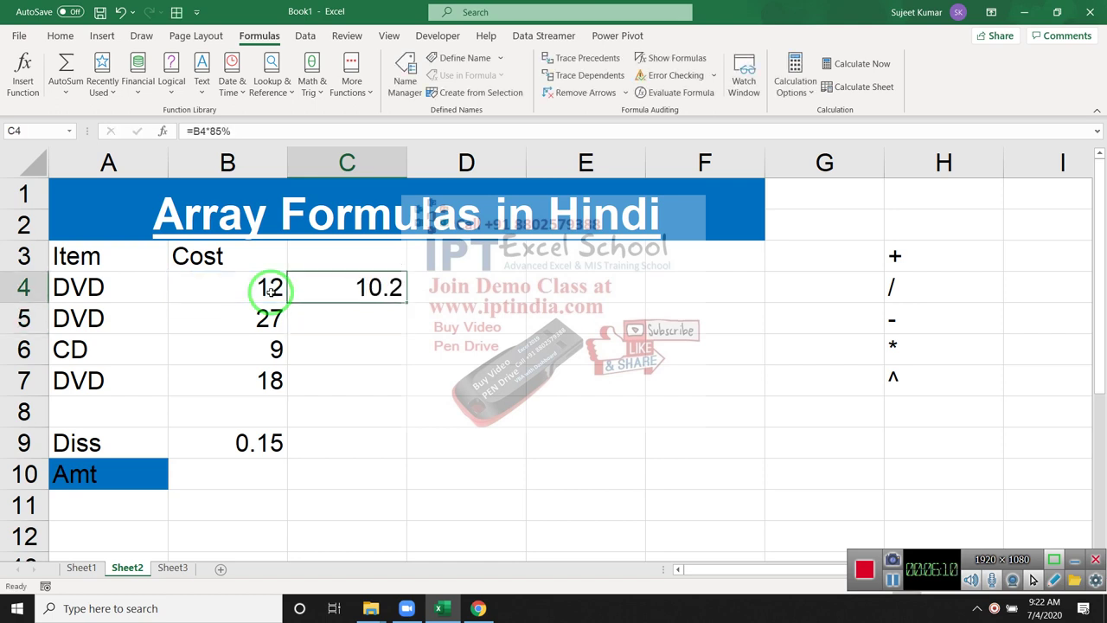
key("shift+Down")
key("shift+Down")
key("shift+Down")
key("ctrl+d")
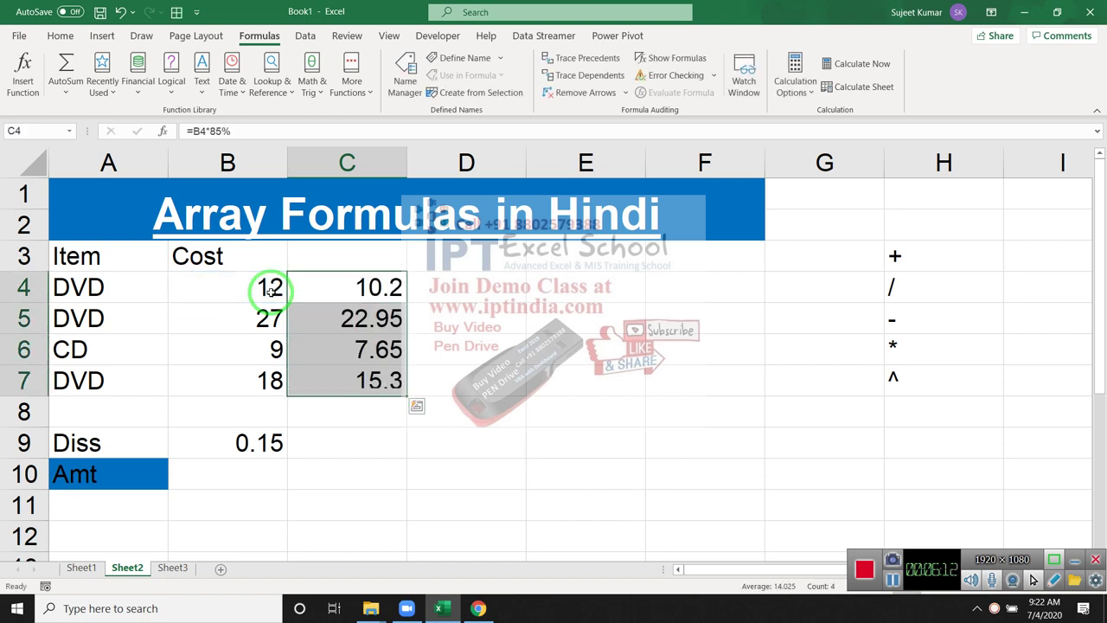
key("Down")
key("Down")
key("Down")
key("Down")
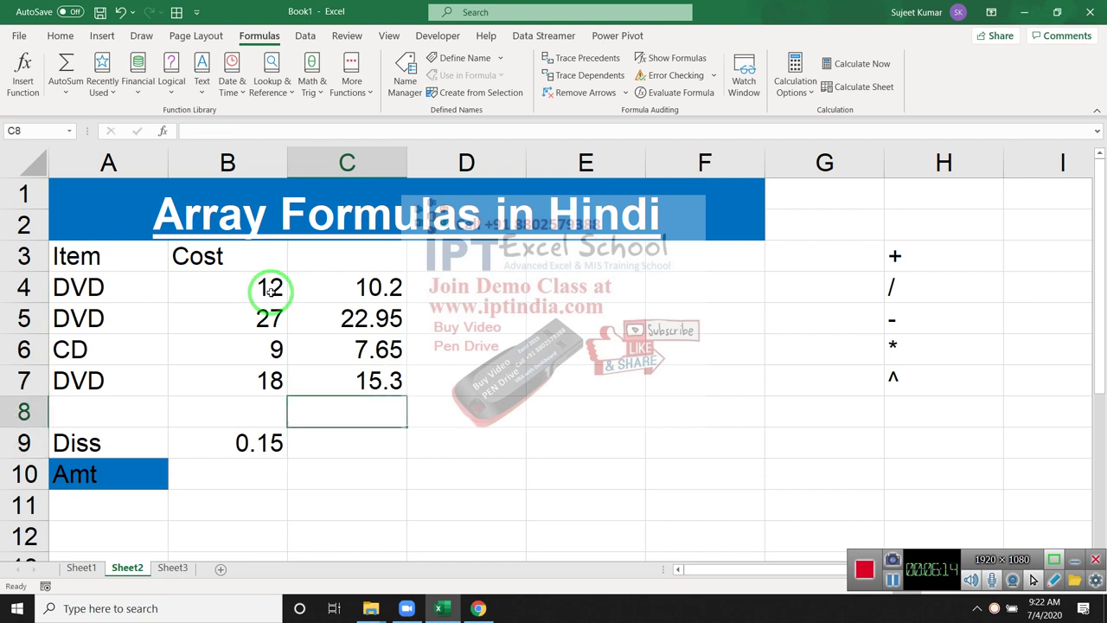
key("alt+equal")
key("Return")
key("Up")
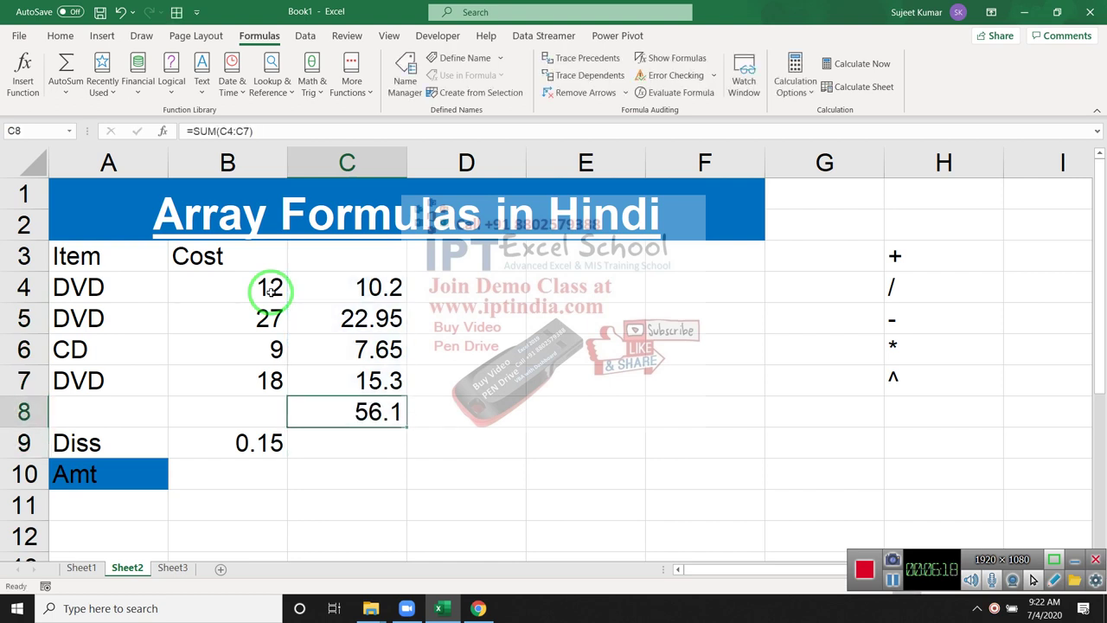
key("shift+Up")
key("shift+Up")
key("shift+Up")
key("shift+Up")
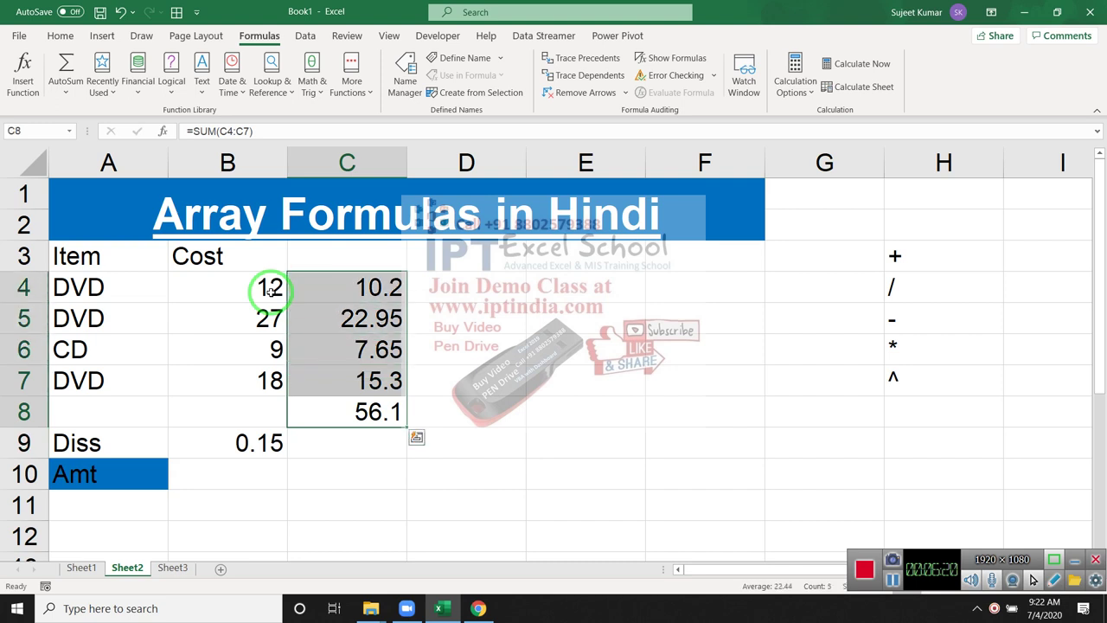
key("Delete")
Step: Start a SUMPRODUCT formula in B10 using the costs B4:B7 as its array
left_click(220, 468)
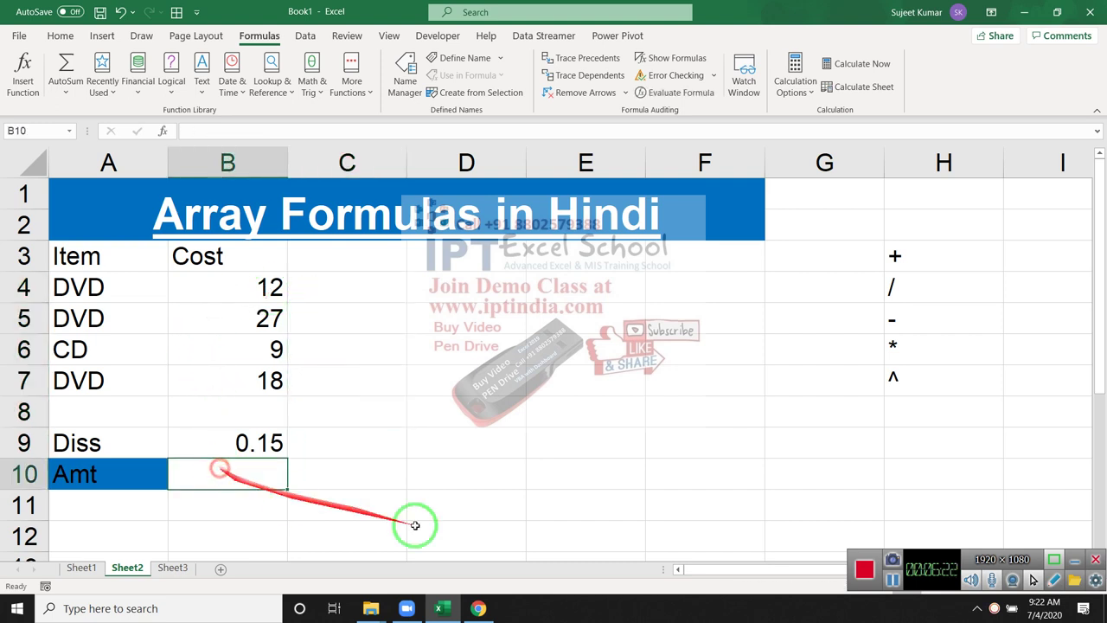
type("=")
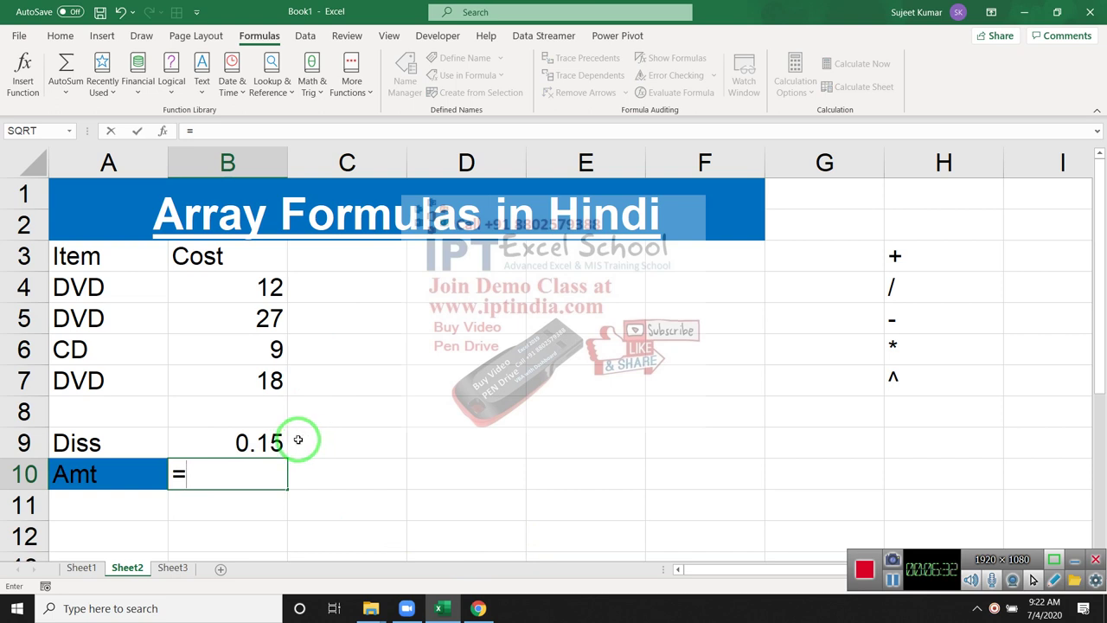
type("sum")
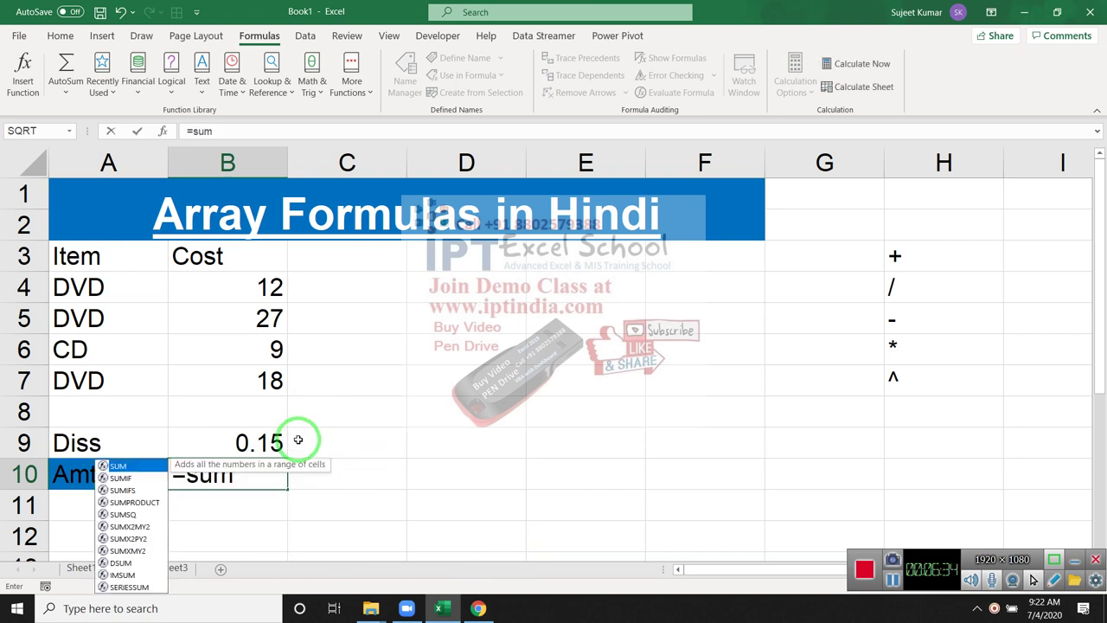
key("BackSpace")
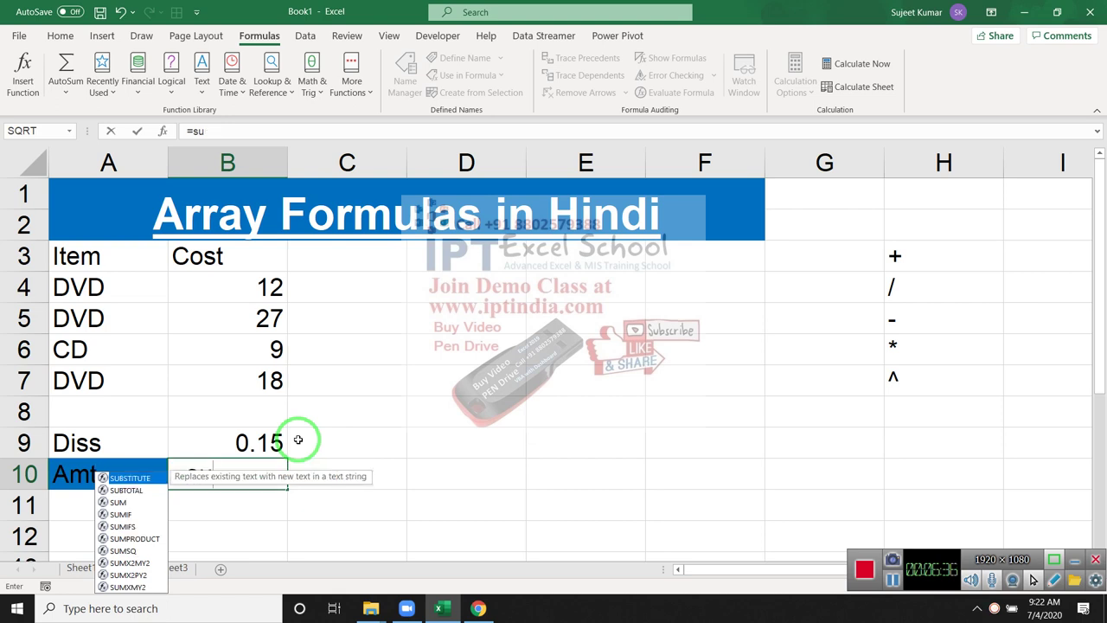
type("mp")
key("Tab")
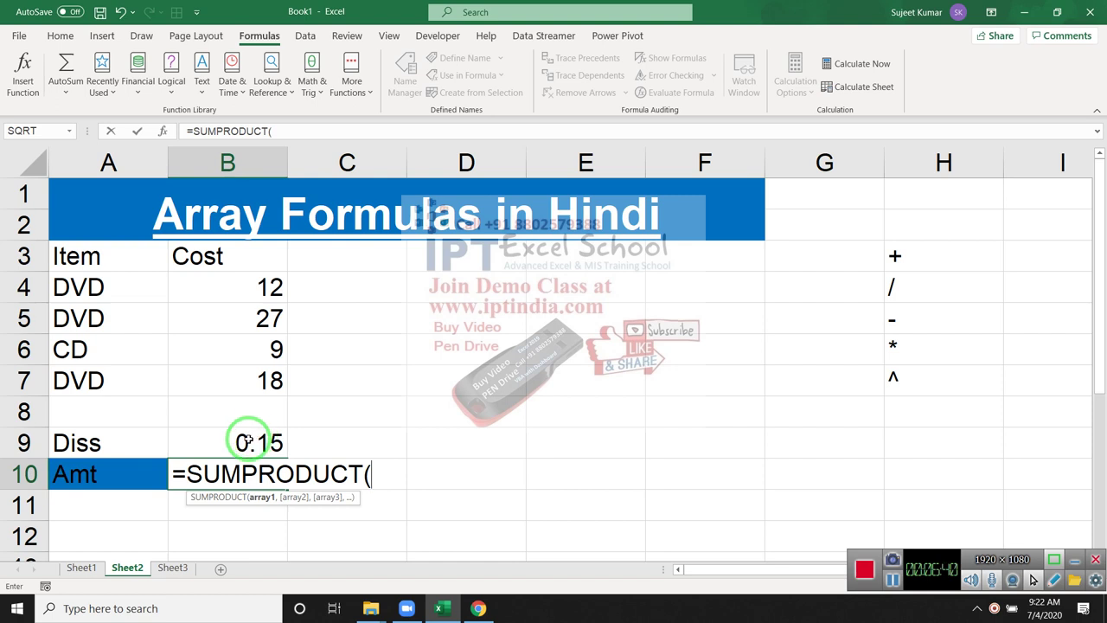
left_click_drag(250, 380, 257, 297)
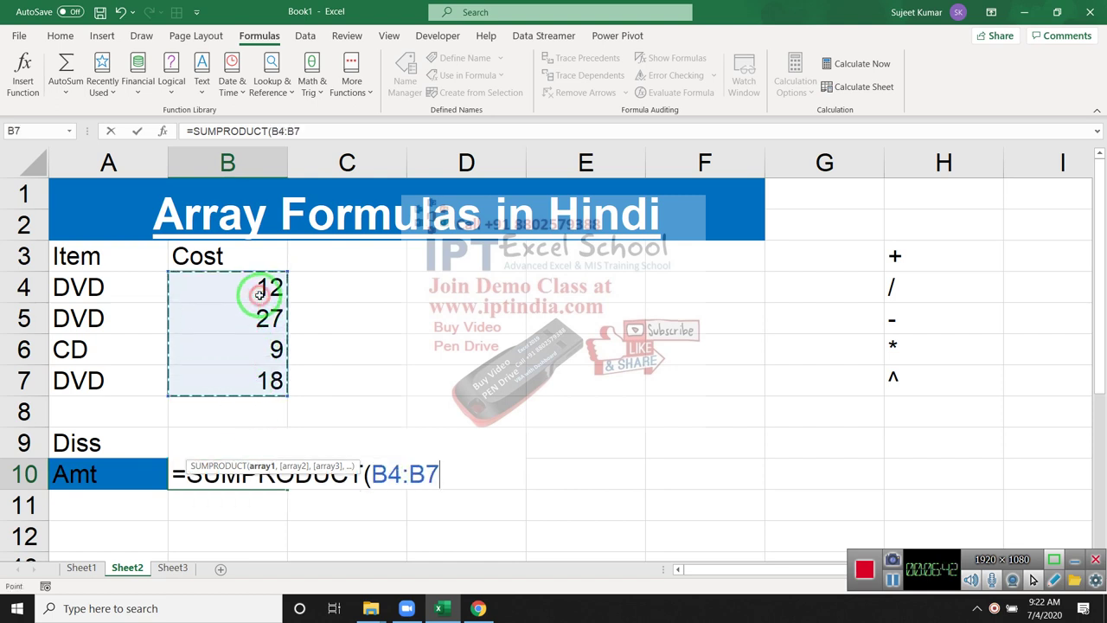
Step: Complete it as =SUMPRODUCT(B4:B7*(1-B9)) and enter it, giving 56.1
type("*")
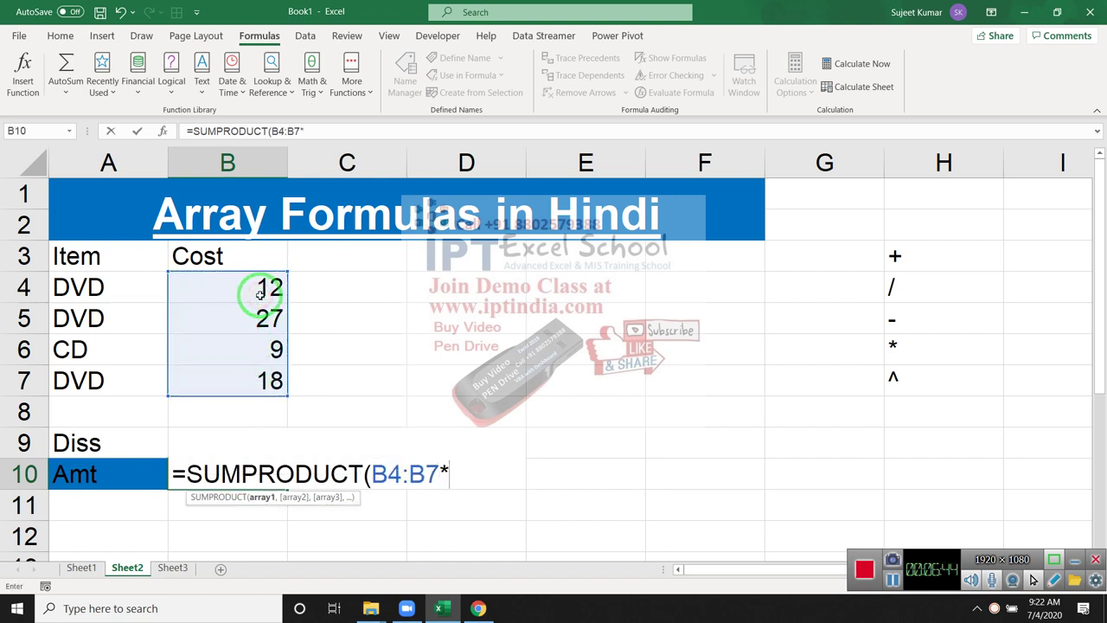
type("(1-")
left_click(113, 435)
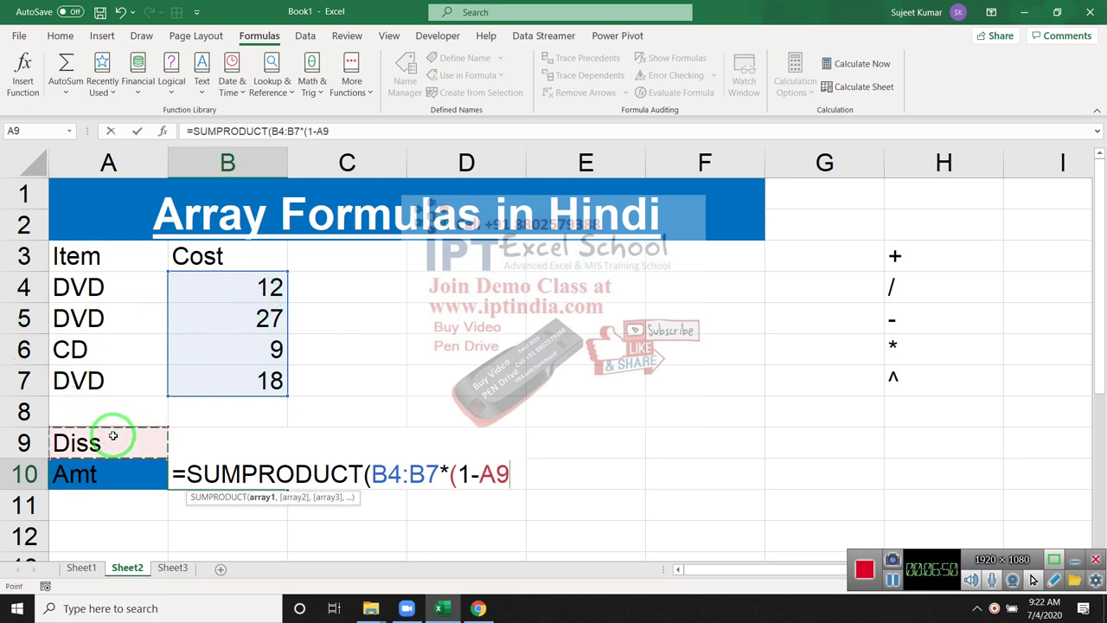
key("Right")
type(")")
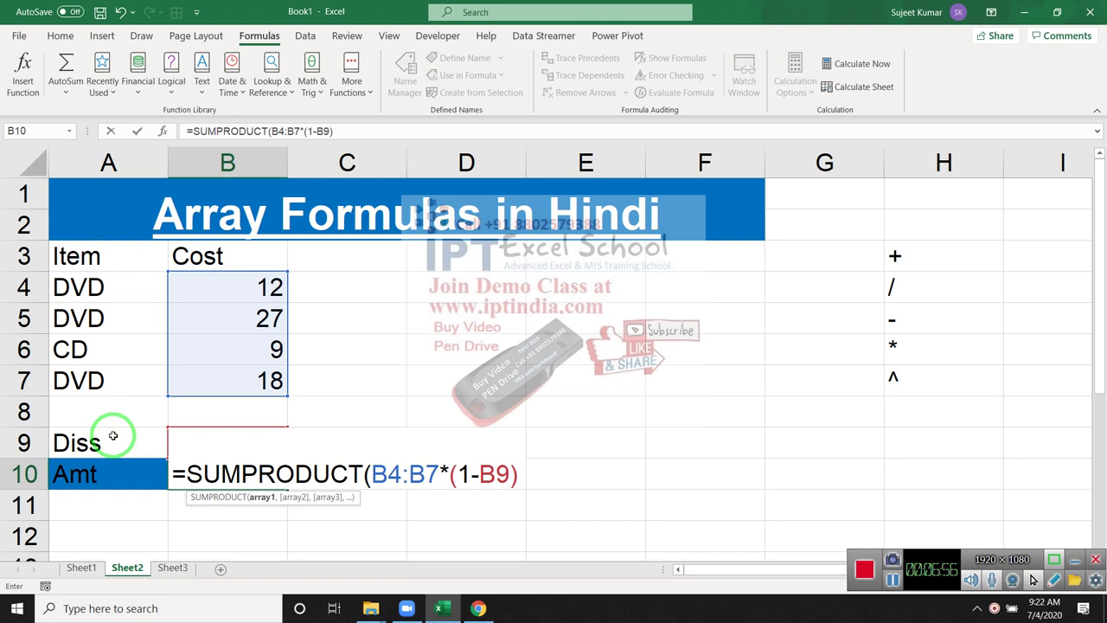
key("Return")
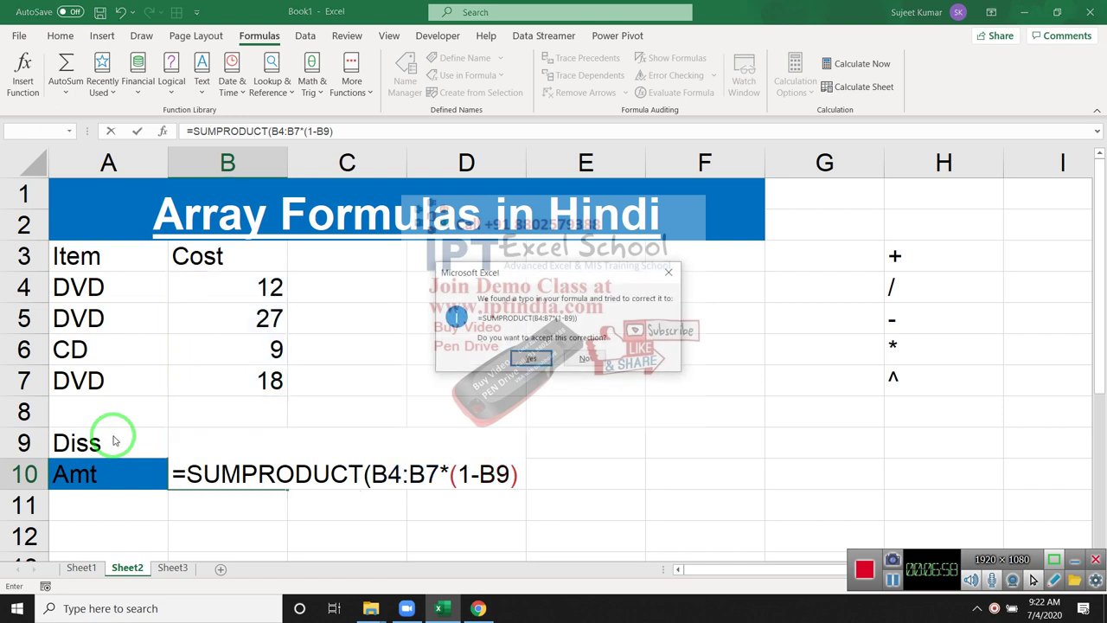
key("Return")
key("Up")
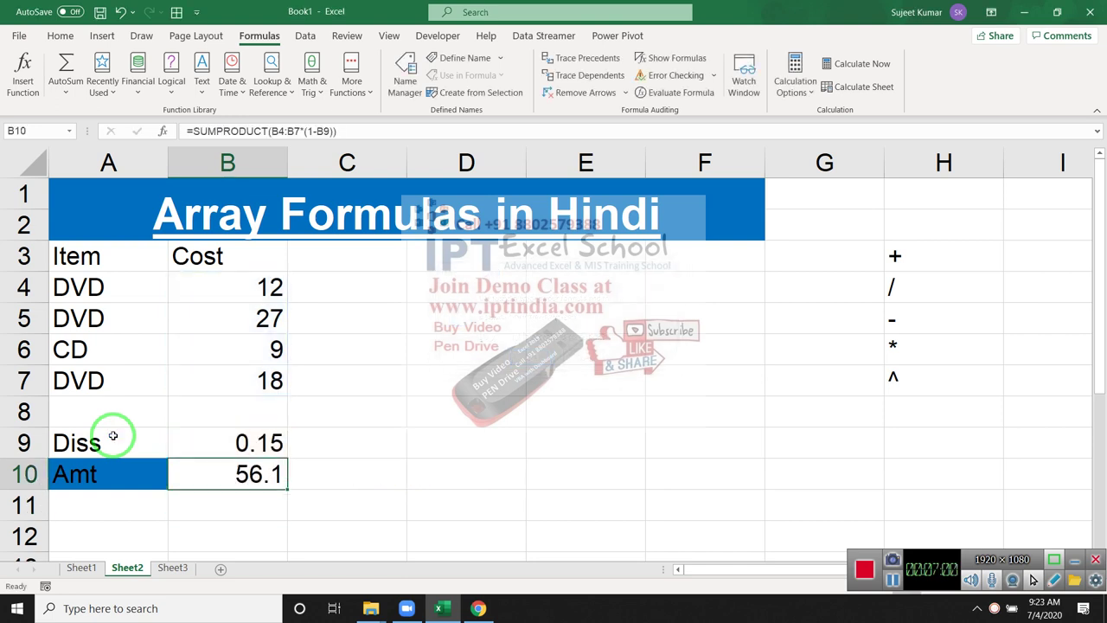